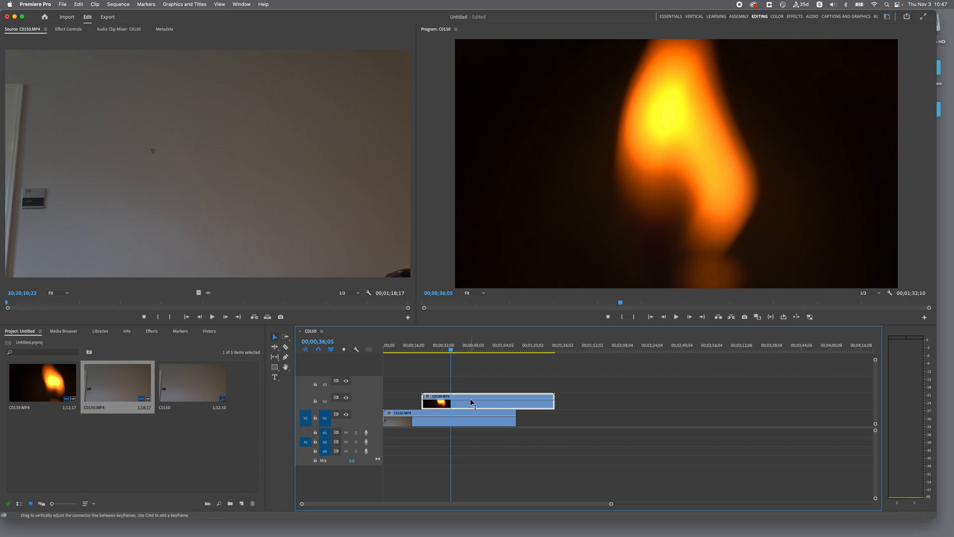
Align the flame clip C0139.MP4 with the start of the sequence and set its blend mode to Darken.
left_click_drag(479, 404, 430, 403)
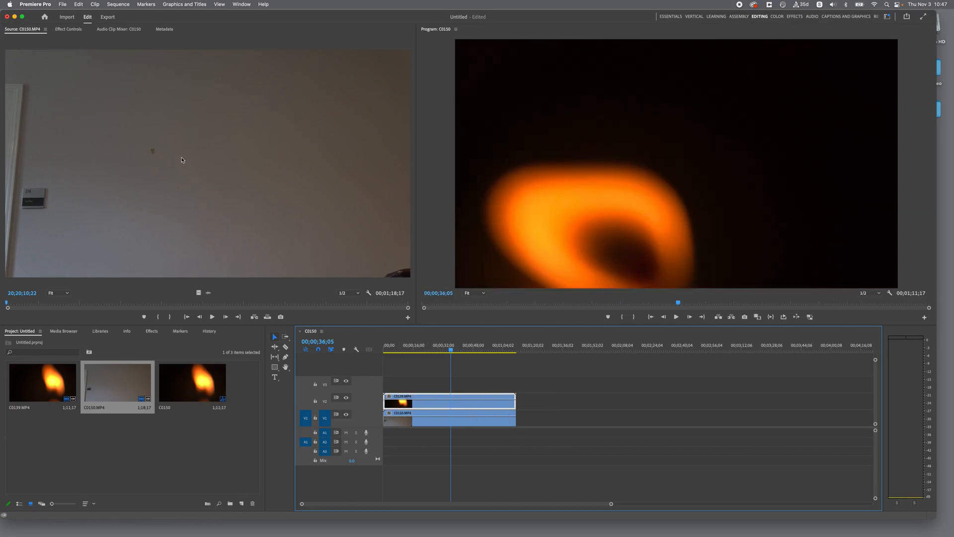
left_click(63, 31)
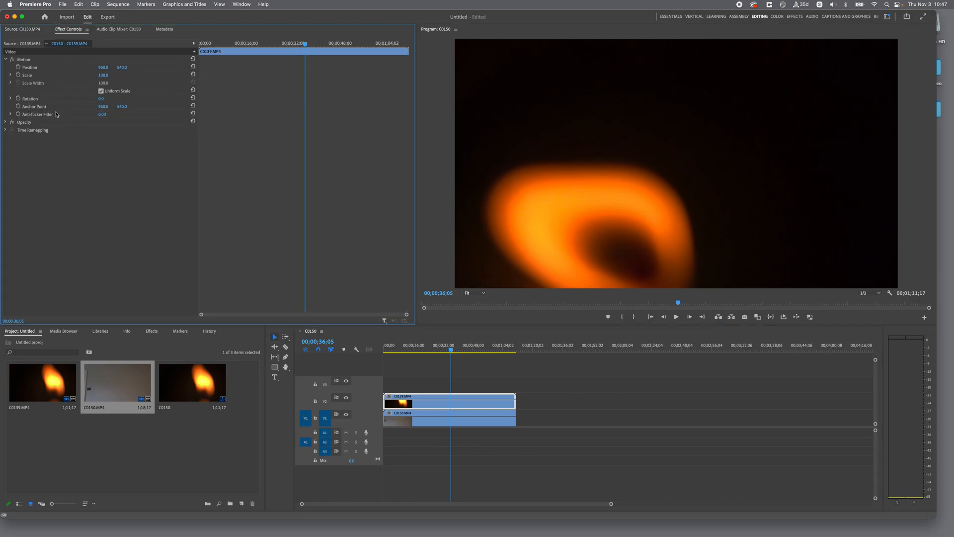
left_click(6, 60)
left_click(6, 68)
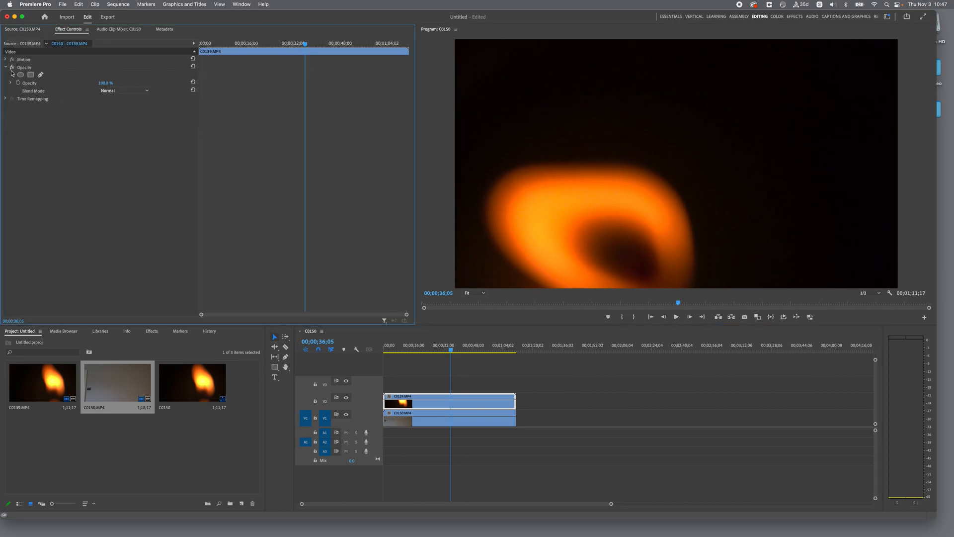
left_click(114, 91)
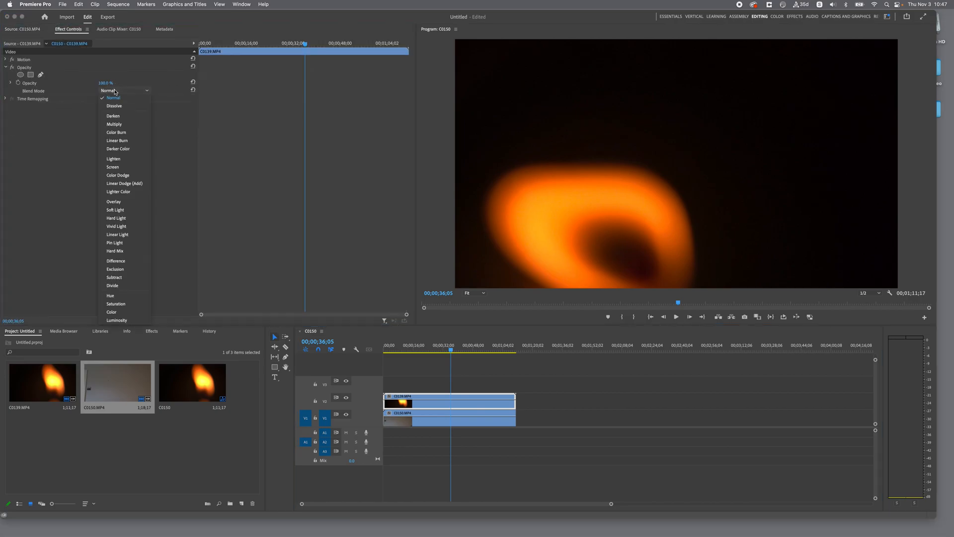
left_click(132, 116)
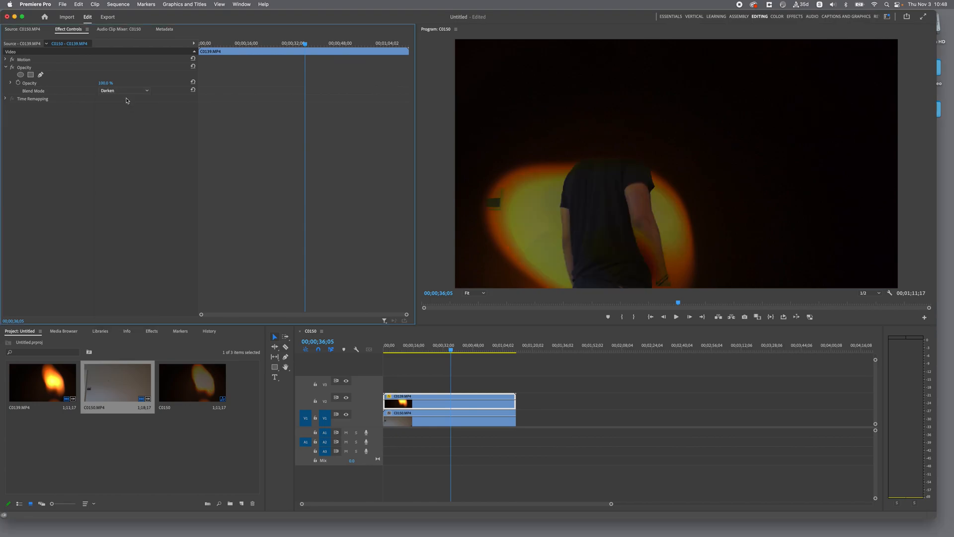
Try Multiply as the flame clip's blend mode and restore Darken.
left_click(128, 92)
left_click(125, 123)
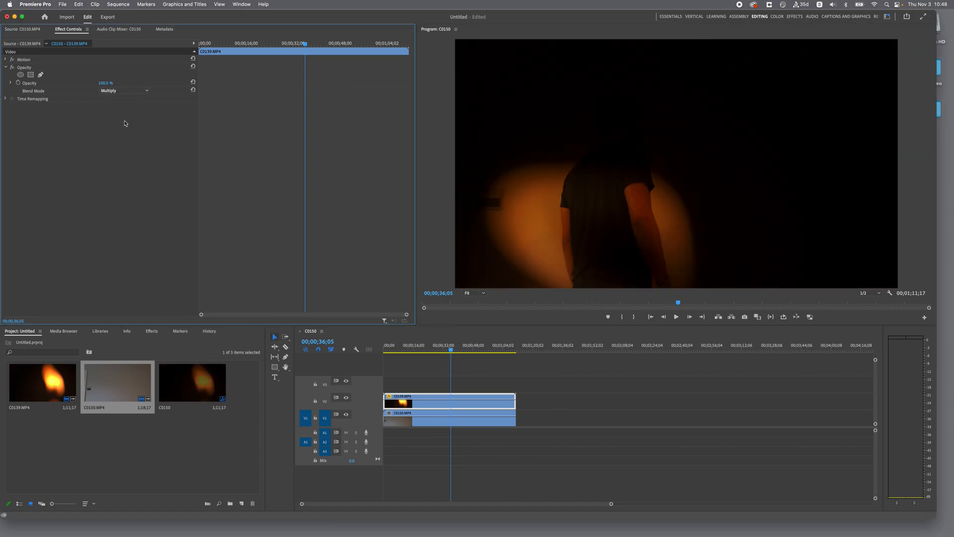
left_click(124, 92)
left_click(122, 120)
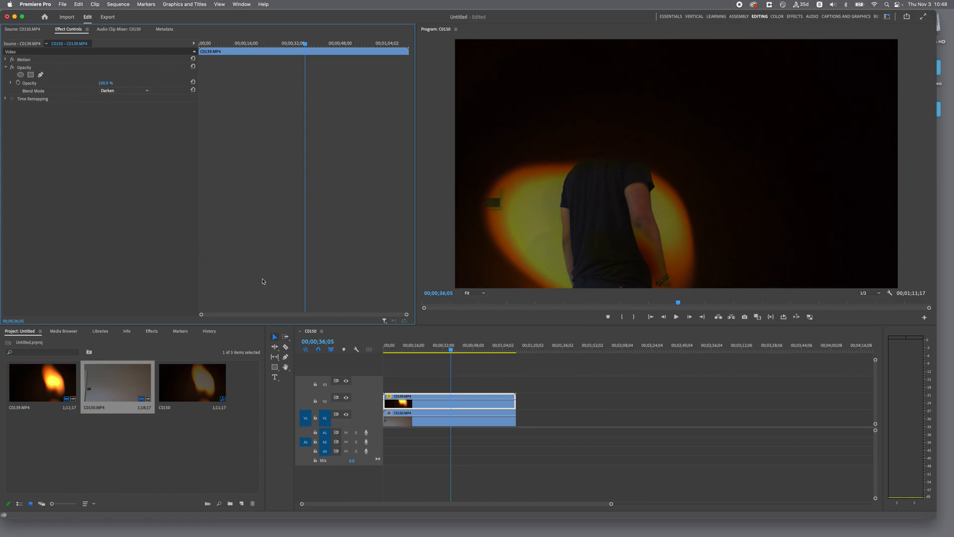
Move the playhead to 00;00;09;00 and switch to the Color workspace.
left_click_drag(451, 350, 400, 352)
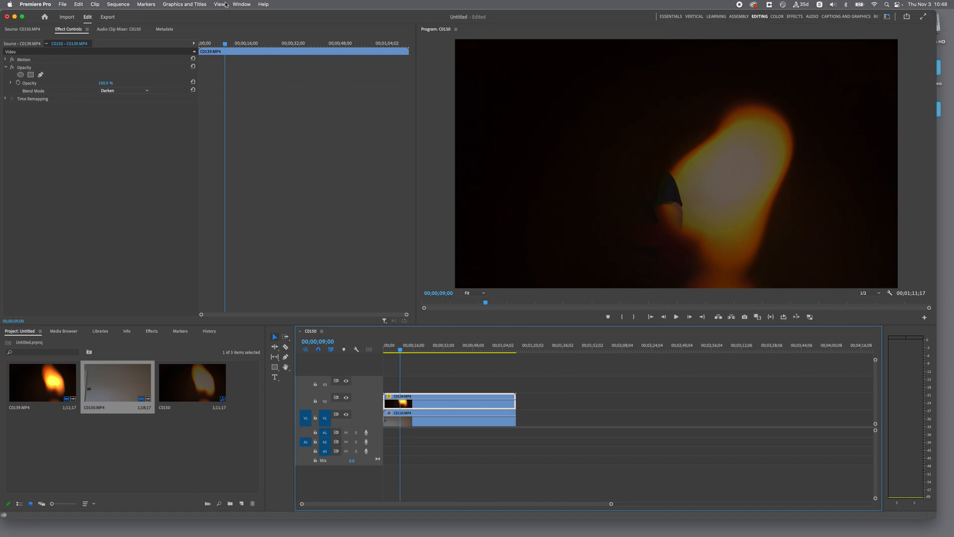
left_click(242, 4)
mouse_move(278, 15)
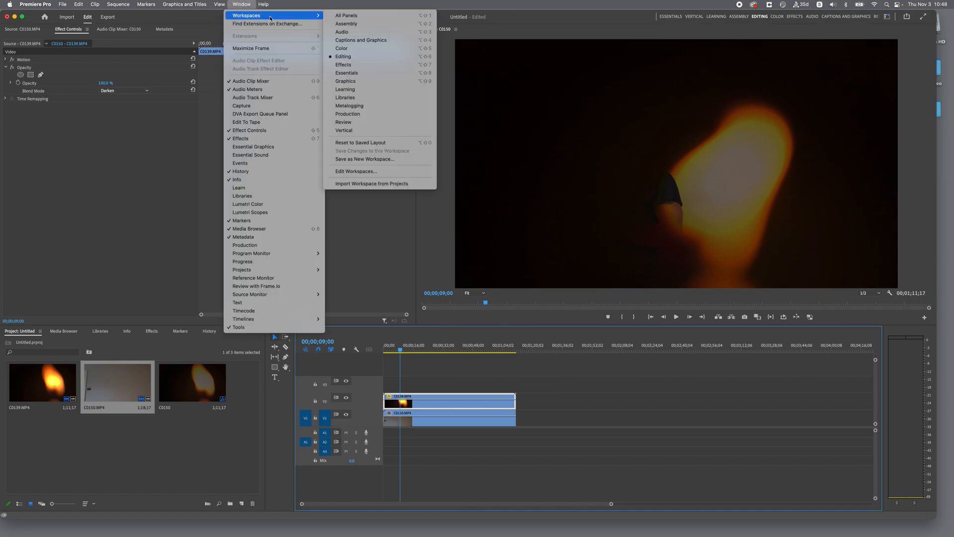
left_click(361, 49)
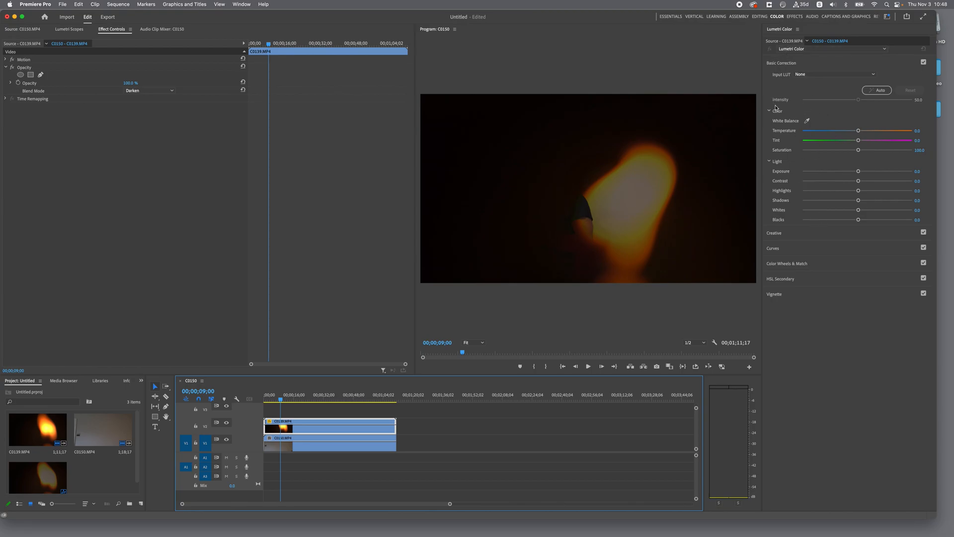
Lower the flame clip's Blacks to -100 in Lumetri Color and play part of the sequence to check it.
left_click(769, 162)
left_click(770, 161)
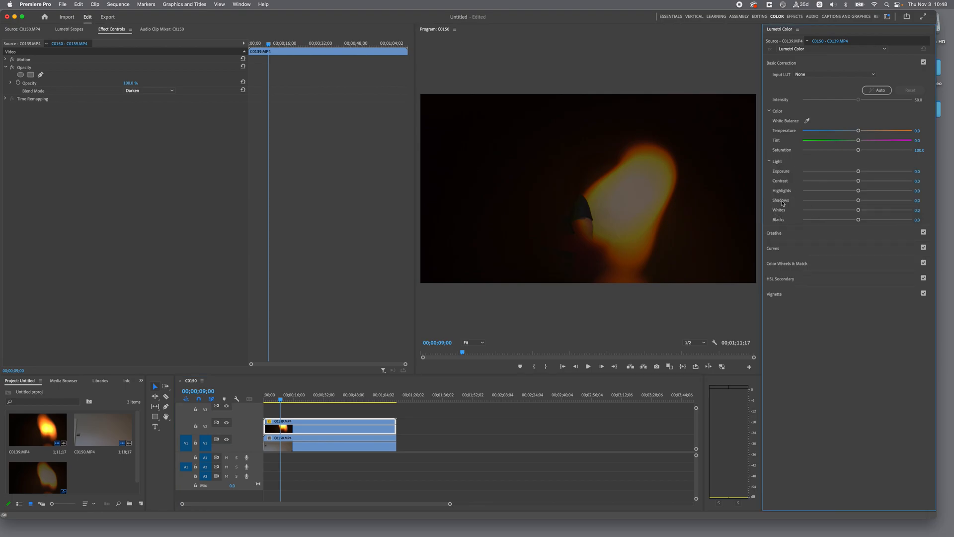
left_click_drag(858, 220, 788, 222)
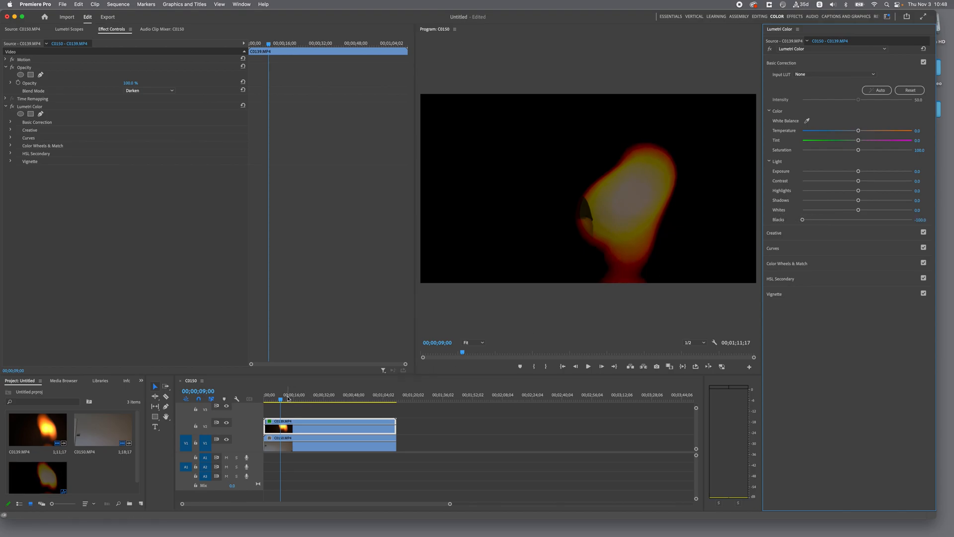
key("space")
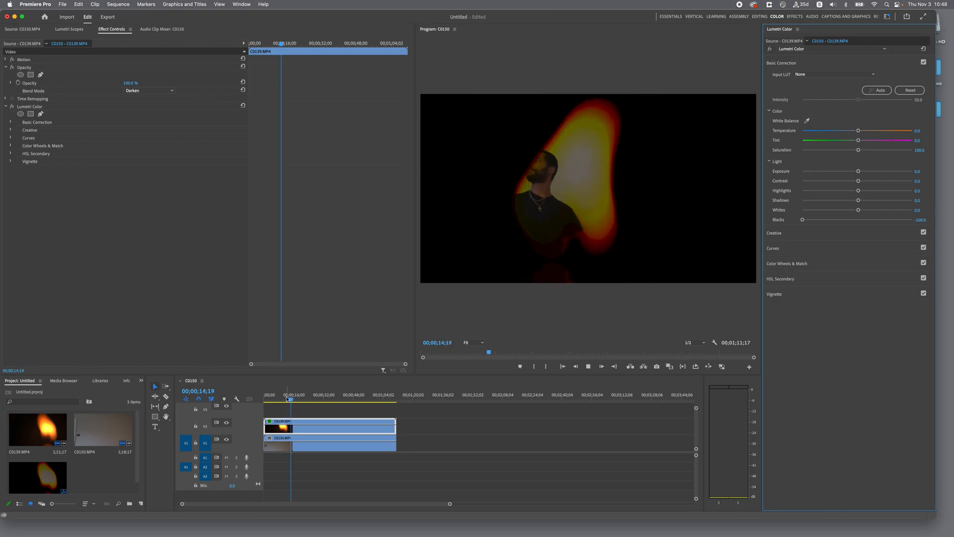
key("space")
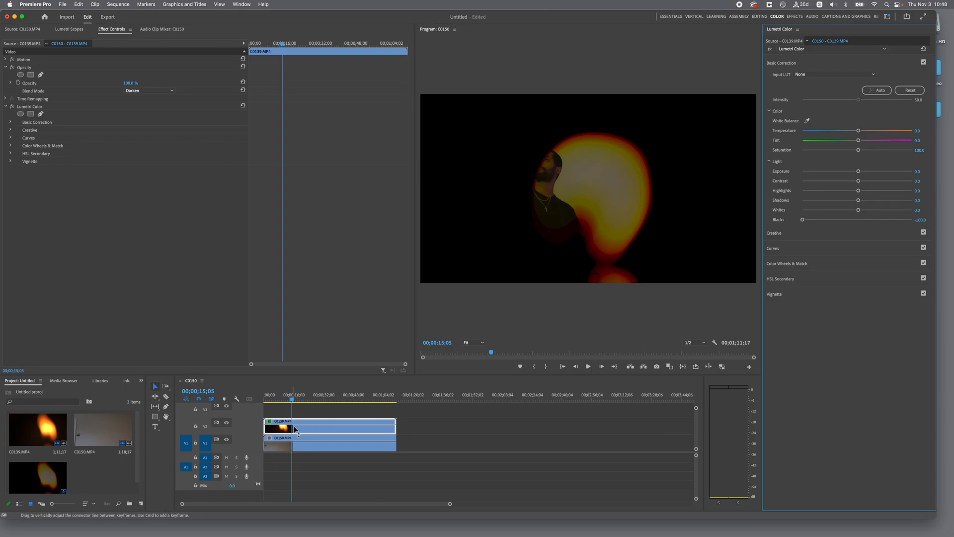
With the flame track temporarily hidden, shift the V1 clip C0150.MP4 right by about a fifth of the frame width.
left_click(307, 446)
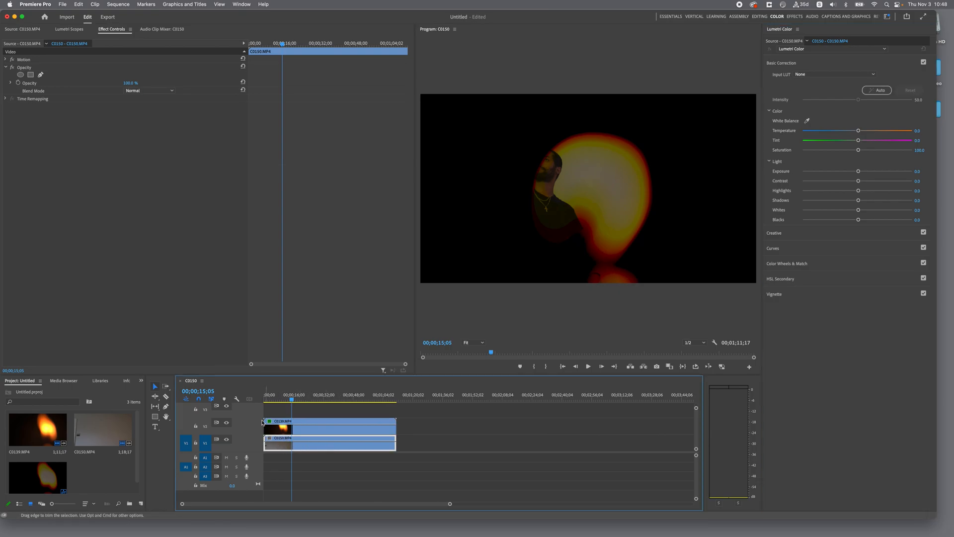
left_click(227, 422)
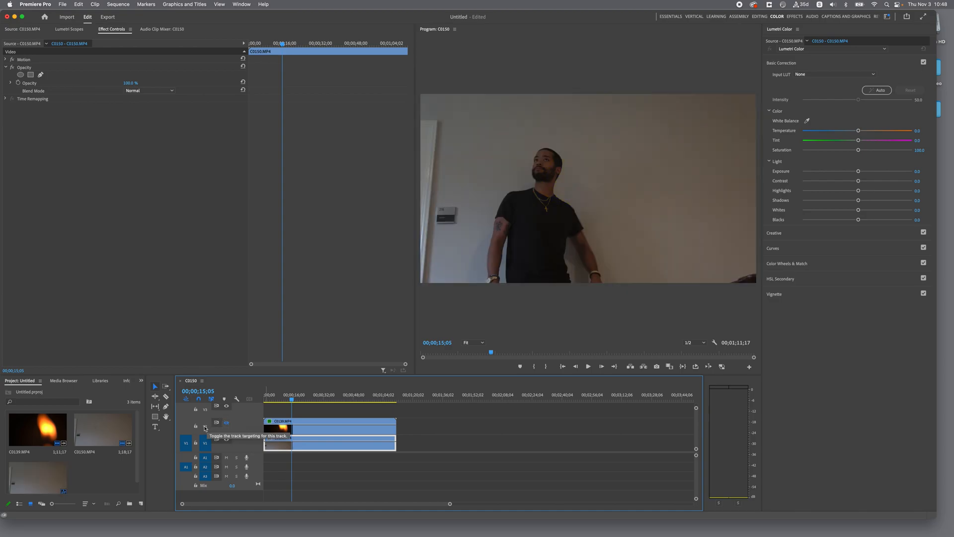
left_click(540, 247)
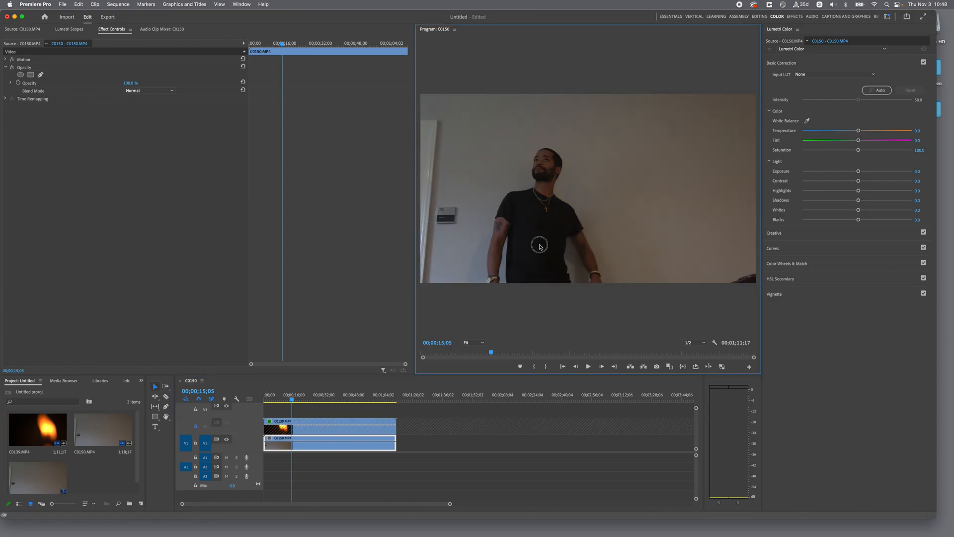
left_click_drag(527, 243, 600, 240)
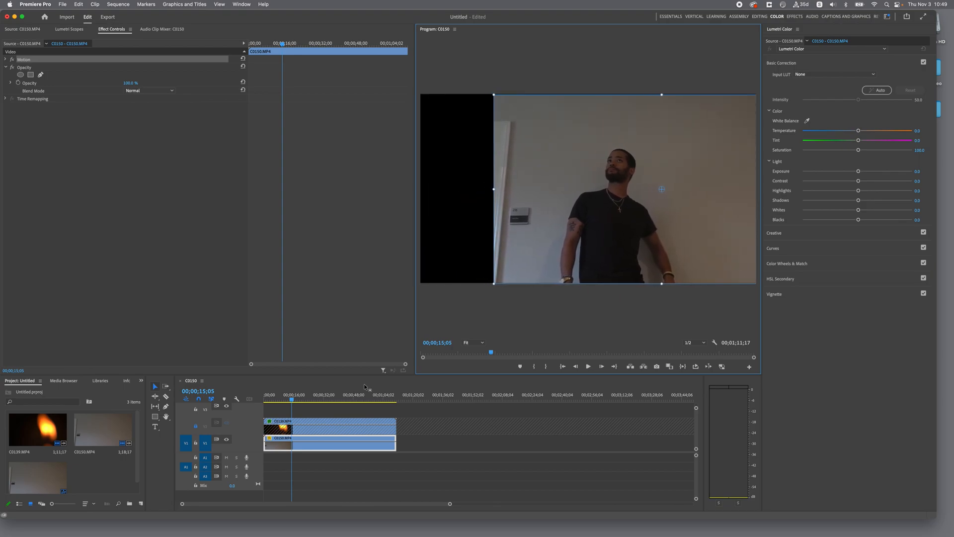
left_click(227, 423)
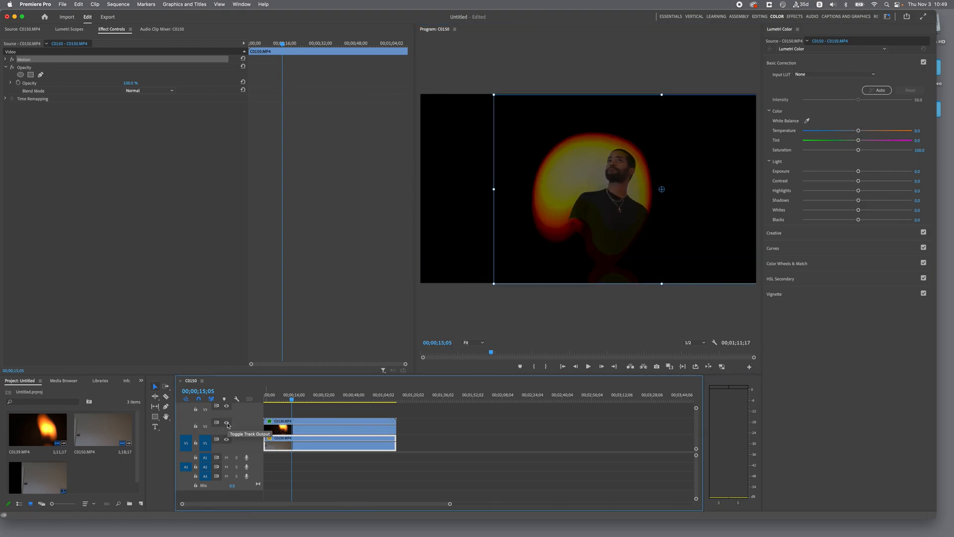
Play the sequence from the start to check how the man lines up with the flame.
left_click_drag(292, 399, 253, 401)
key("space")
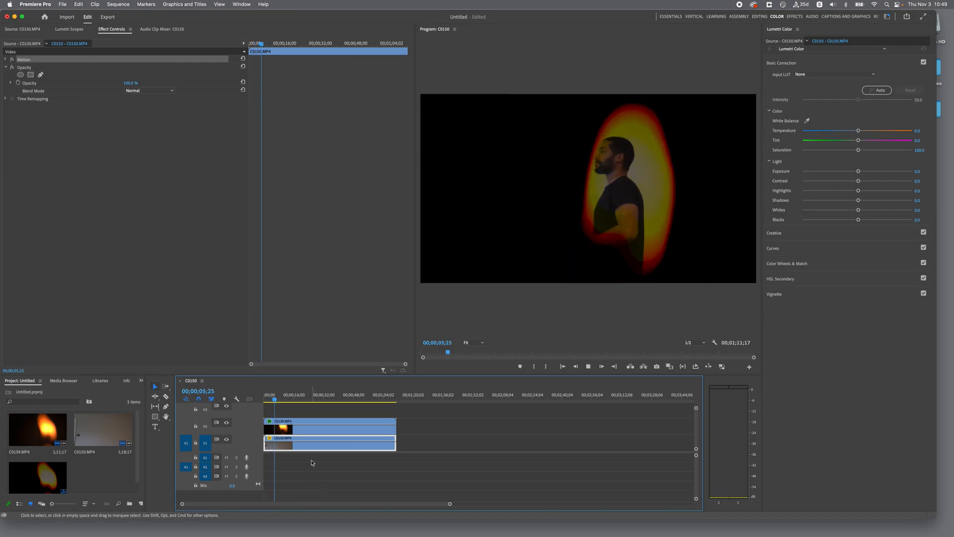
key("space")
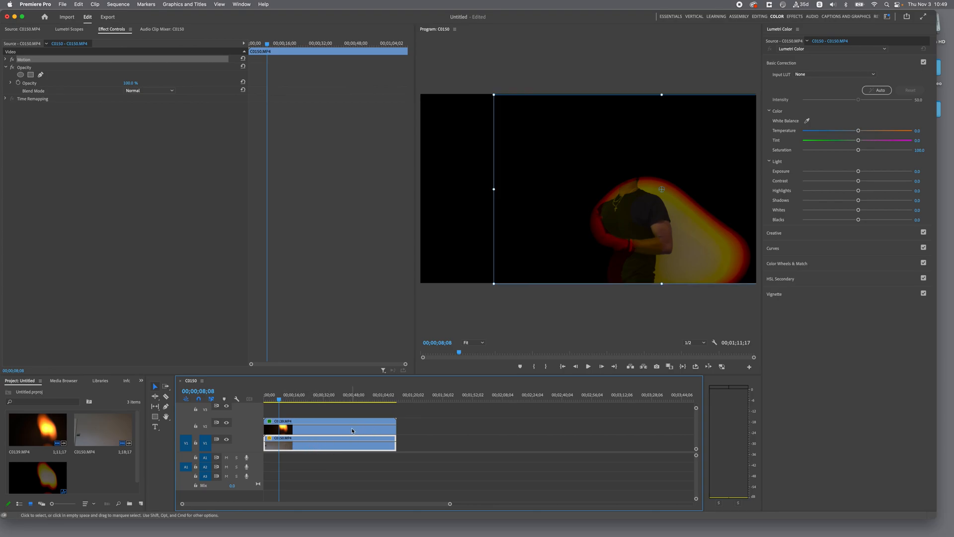
key("space")
key("space")
Try the flame clip's Saturation at 0 and at its maximum during playback, and reset it to 100.
left_click(314, 428)
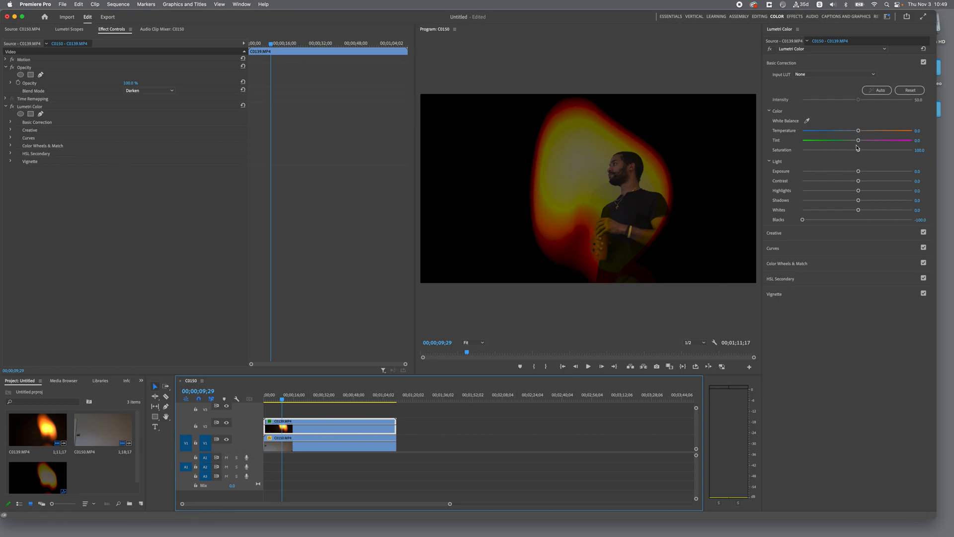
left_click_drag(858, 150, 779, 157)
key("space")
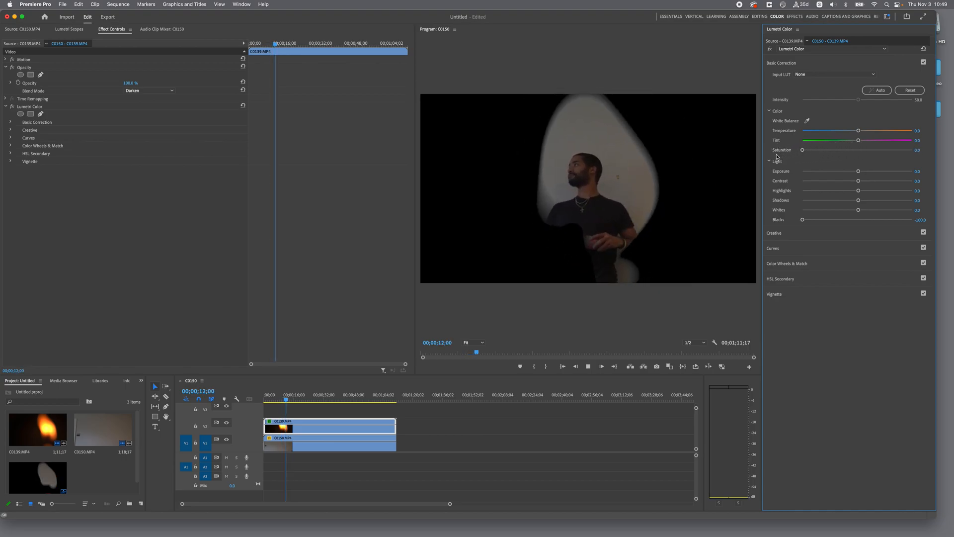
left_click_drag(802, 150, 912, 151)
double_click(910, 150)
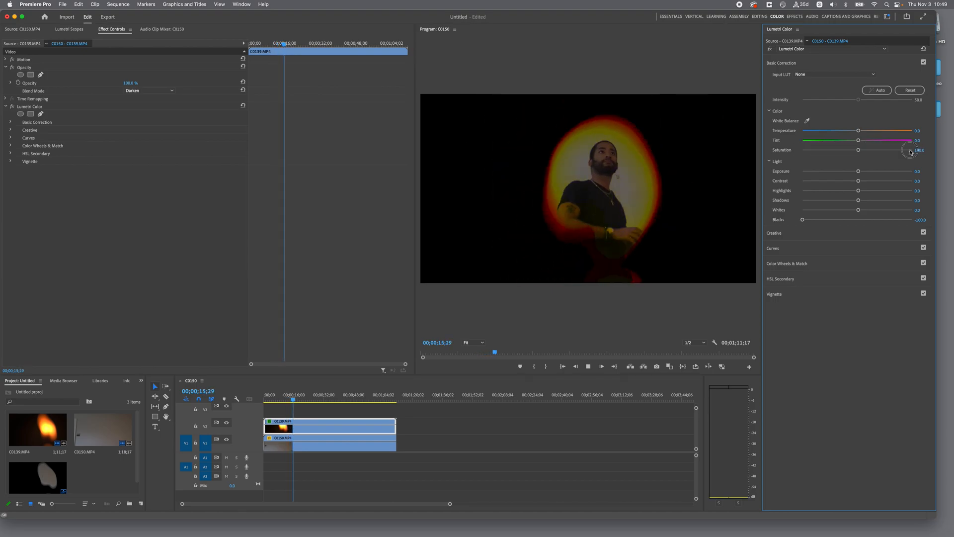
mouse_move(860, 151)
left_mouse_down()
mouse_move(837, 150)
mouse_move(855, 152)
left_mouse_up()
double_click(854, 150)
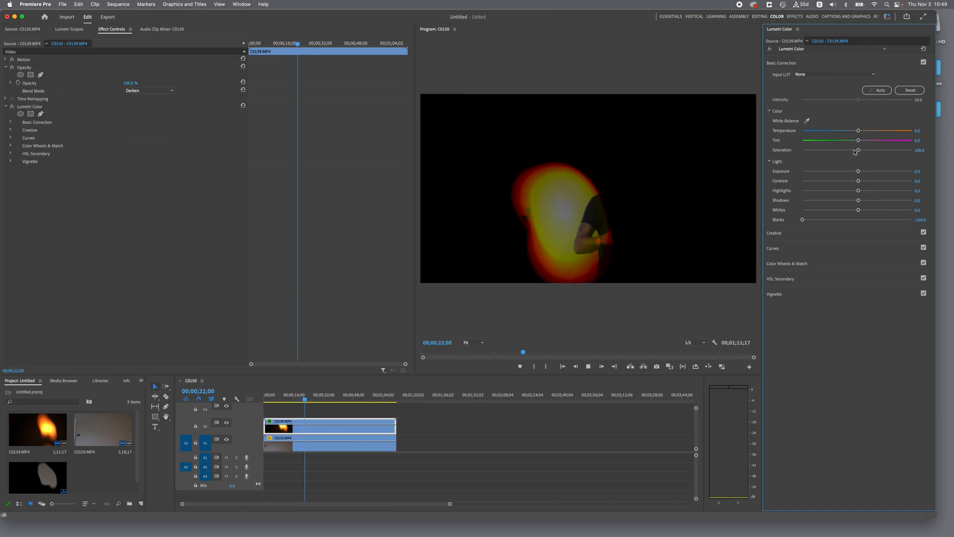
mouse_move(803, 220)
left_mouse_down()
mouse_move(861, 220)
mouse_move(792, 219)
left_mouse_up()
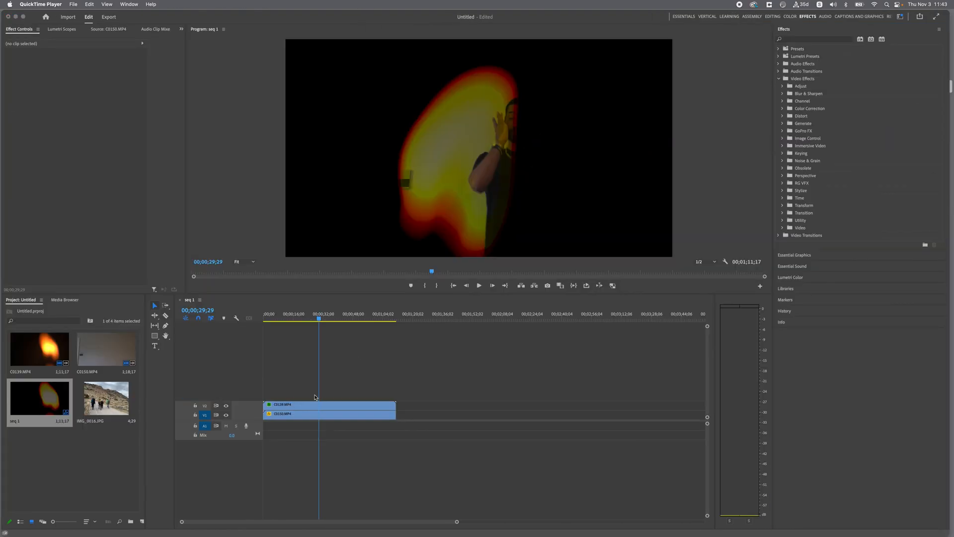
Play seq 1 from about 00;00;29;29 to review the blended flame effect.
left_click(319, 321)
key("space")
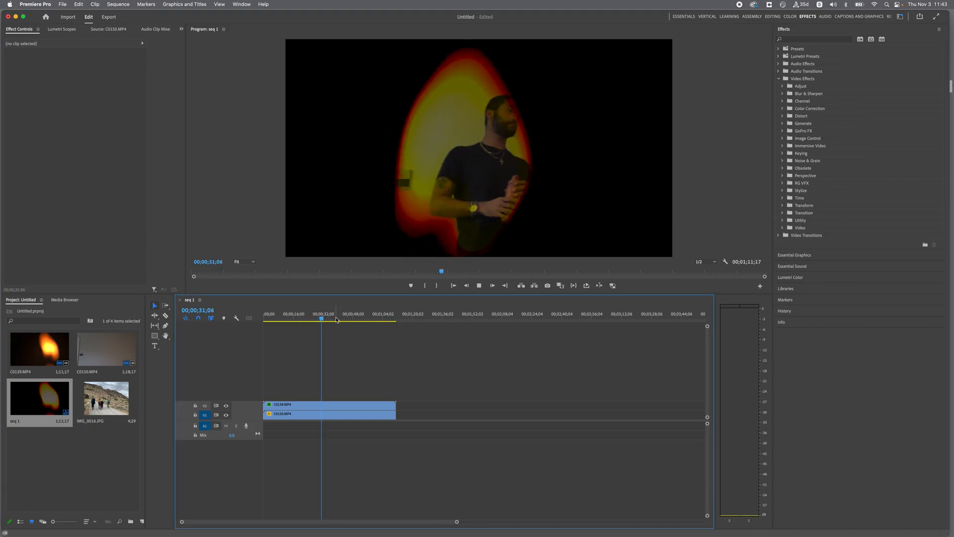
key("space")
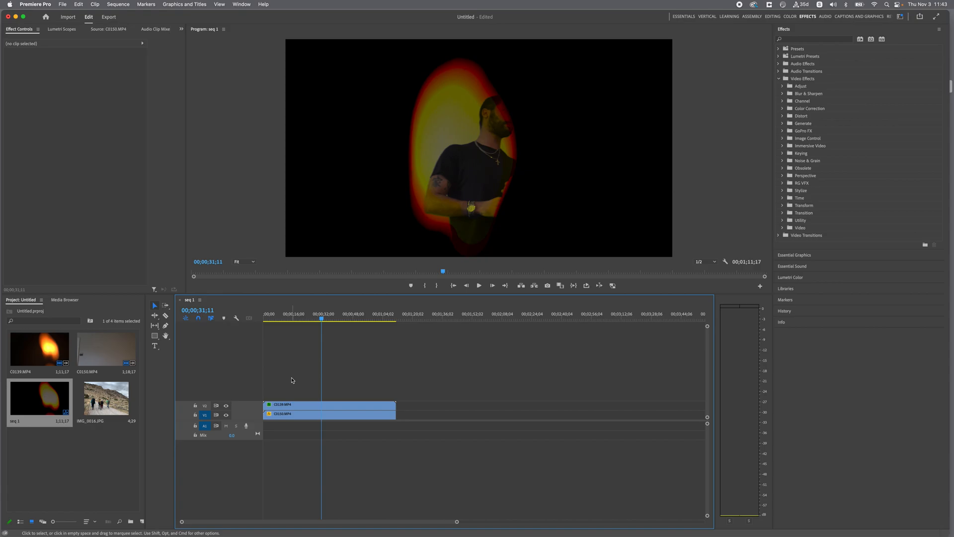
Nest both stacked clips of seq 1 into one sequence, keeping the default name.
left_click_drag(291, 380, 304, 426)
right_click(297, 406)
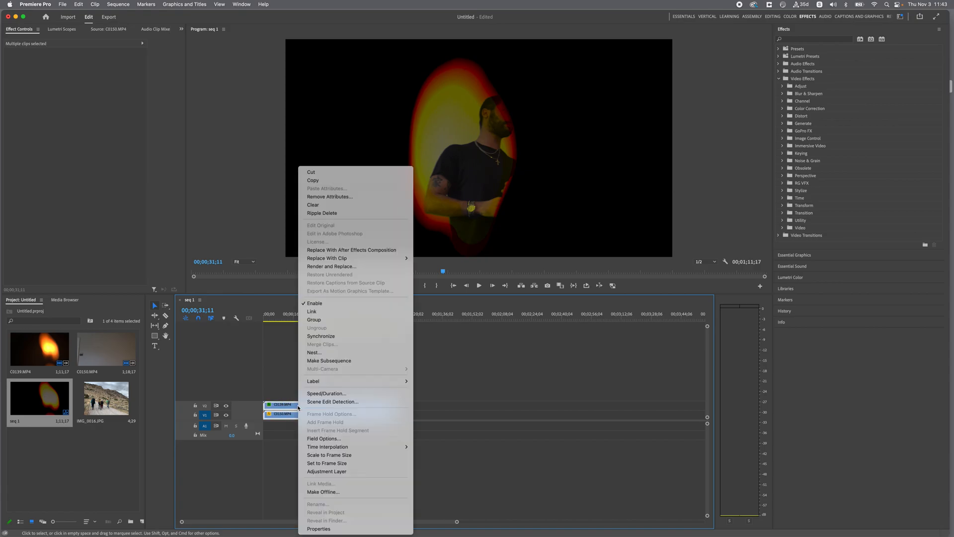
left_click(342, 352)
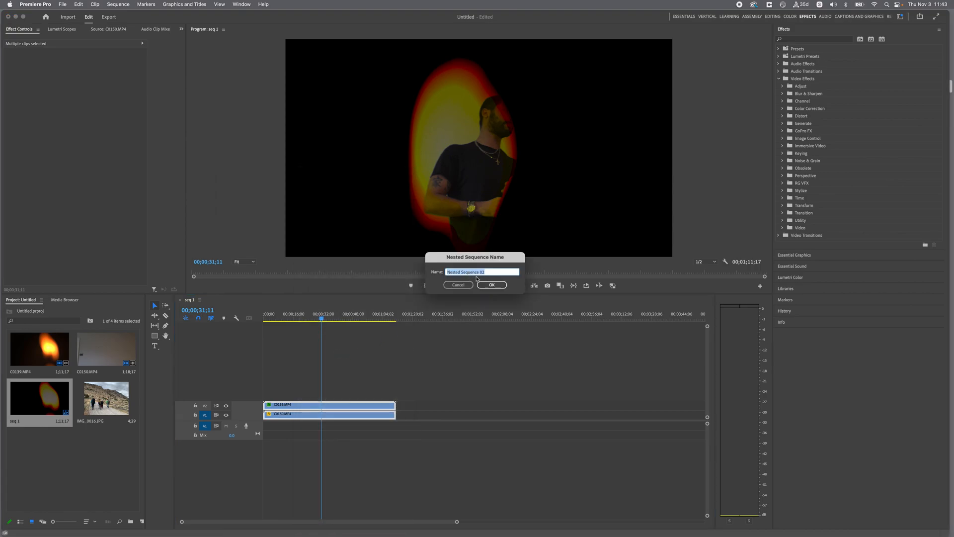
left_click(491, 285)
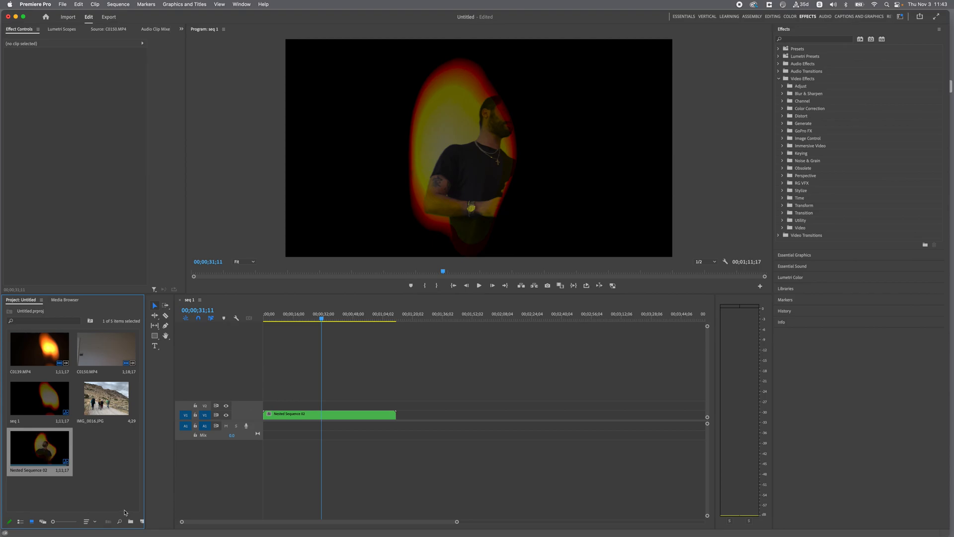
Create a new sequence from the DSLR 1080p30 preset with its default name.
left_click(141, 522)
left_click(155, 446)
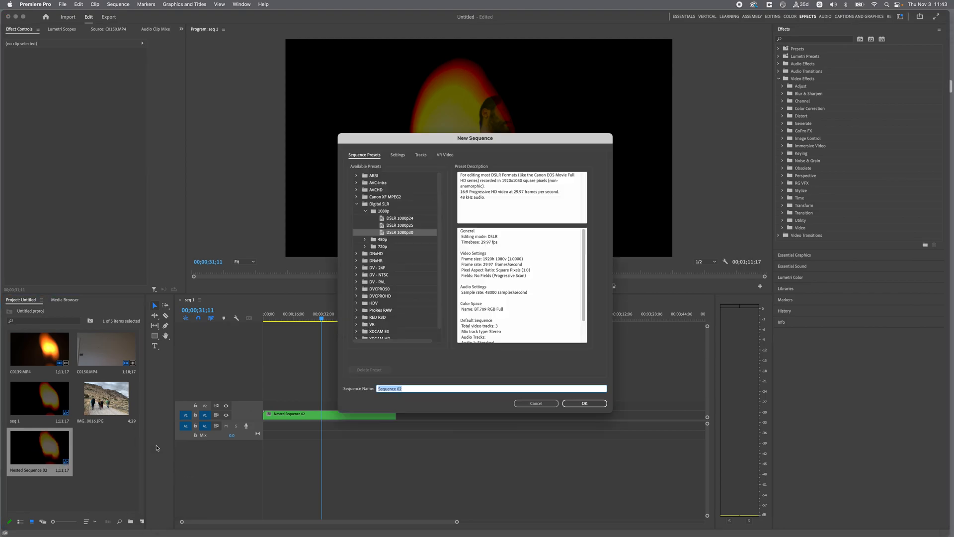
left_click(584, 403)
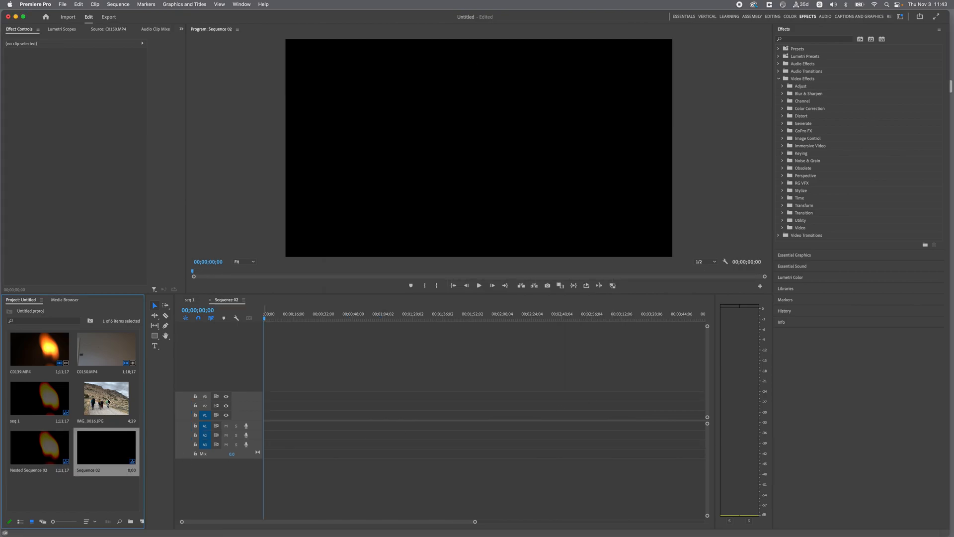
Place IMG_0016.JPG at the start of track V1, apply Set to Frame Size and enlarge it to fill the frame.
left_click_drag(105, 398, 352, 414)
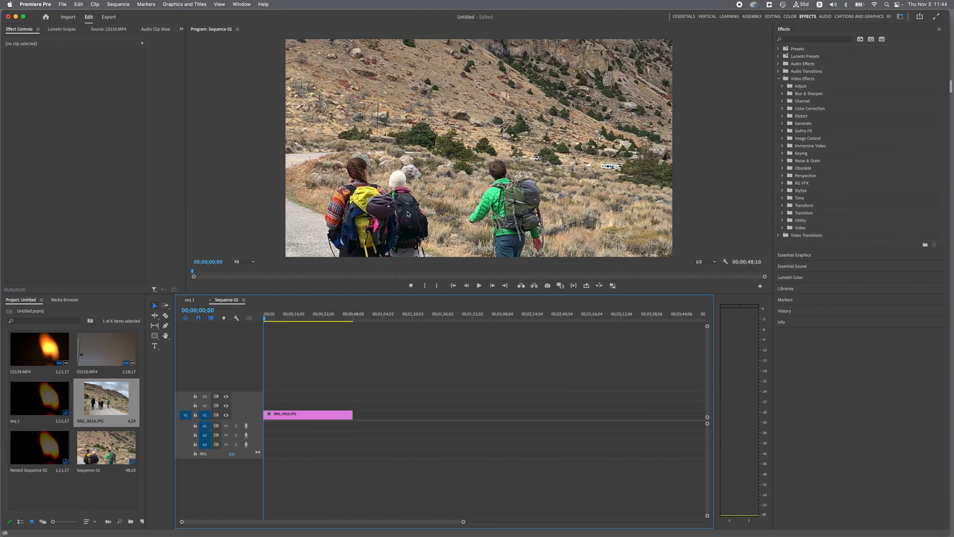
right_click(303, 417)
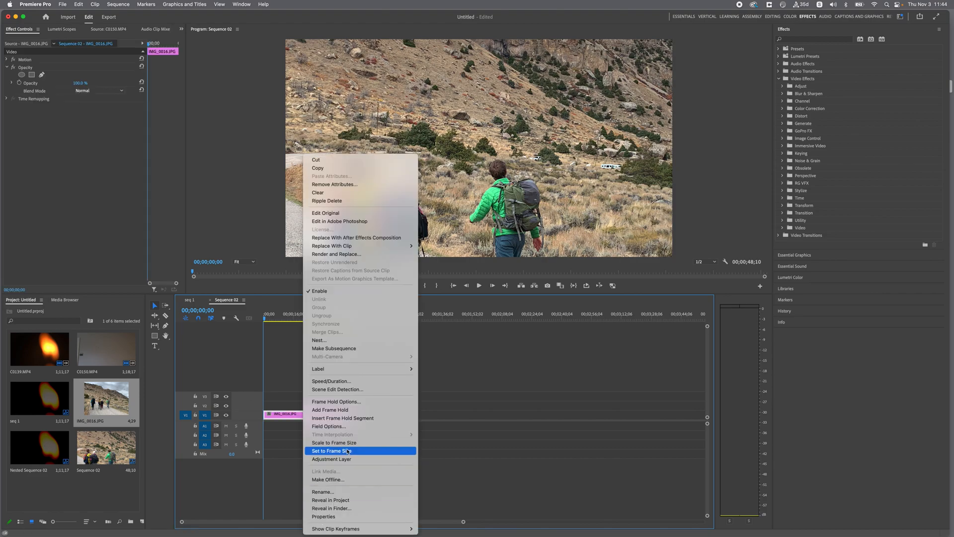
left_click(332, 451)
left_click(340, 245)
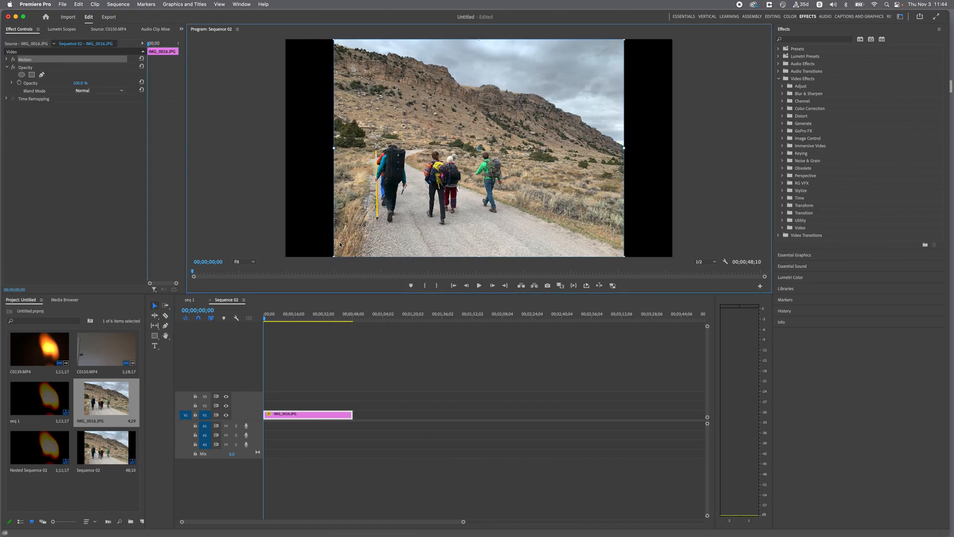
left_click_drag(334, 255, 175, 304)
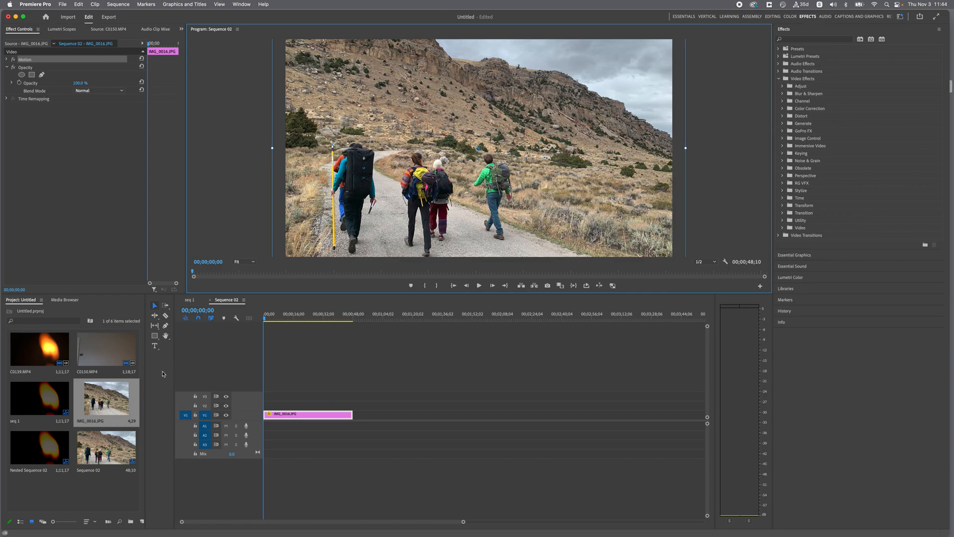
Place Nested Sequence 02 above the photo on track V2 and extend the photo to the same length.
left_click_drag(42, 451, 395, 413)
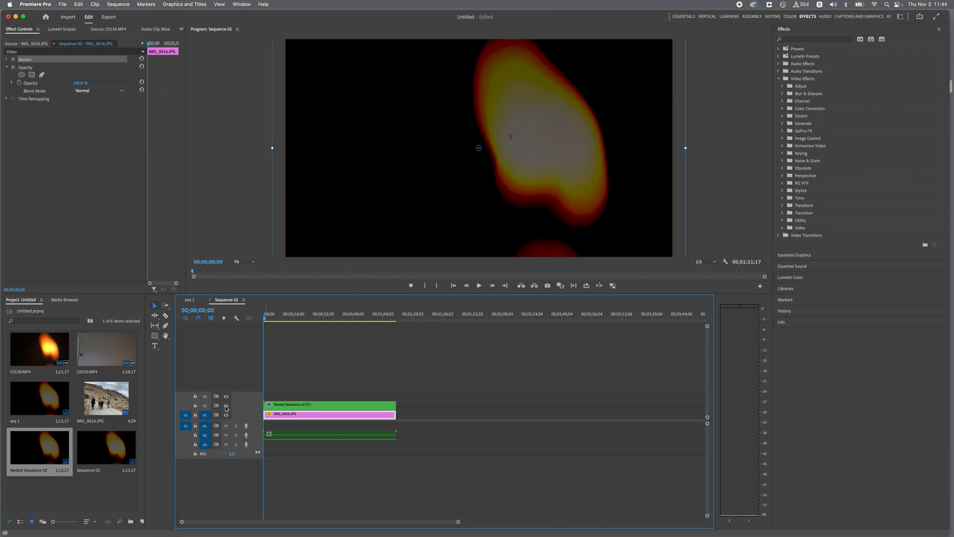
left_click(226, 405)
left_click(226, 406)
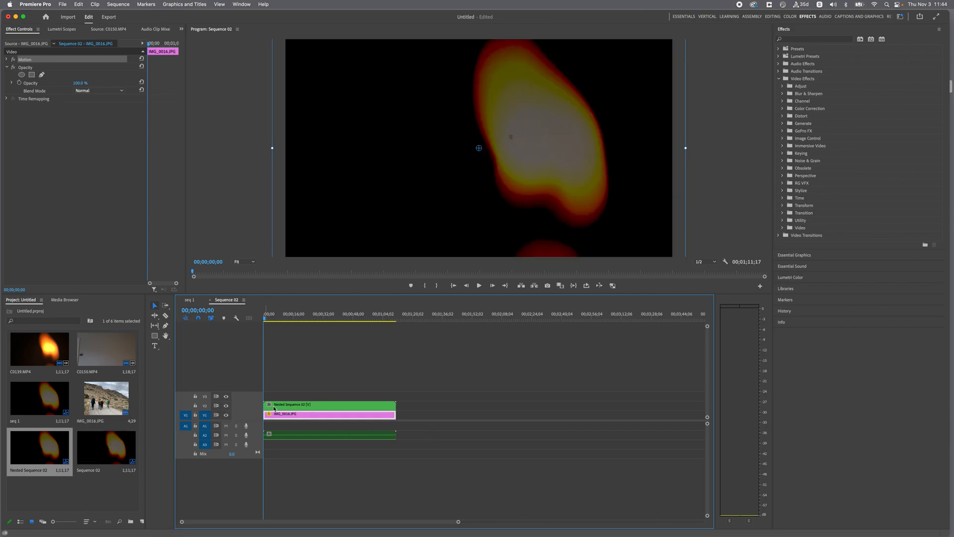
Select the nested clip on V2 and play the first seconds of Sequence 02 to check its black background.
left_click(322, 406)
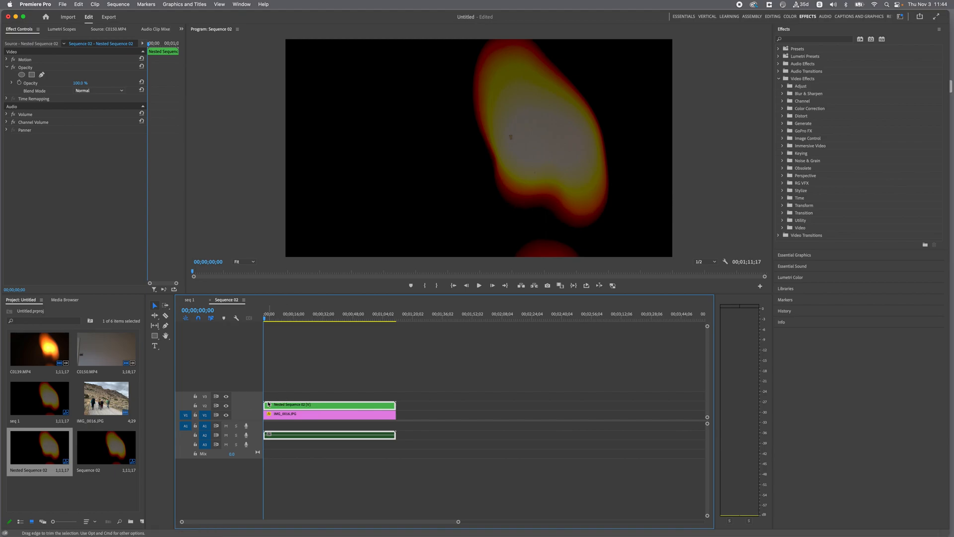
key("space")
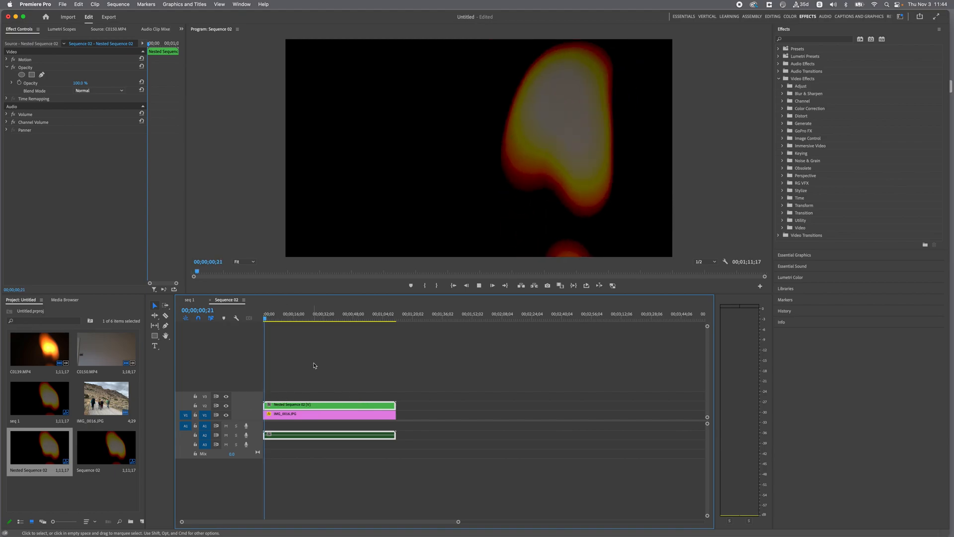
key("space")
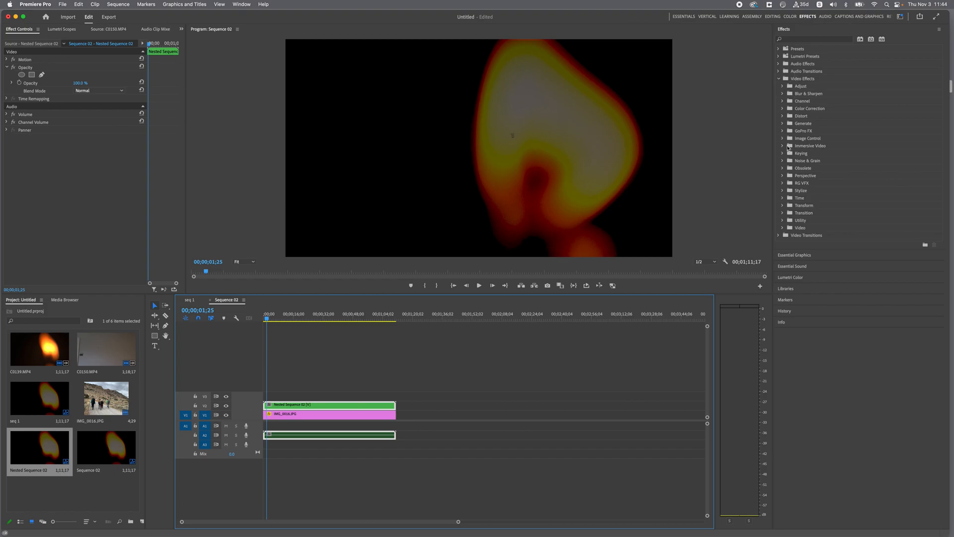
Apply the Luma Key effect from the Keying effects to the nested clip on V2.
left_click(783, 153)
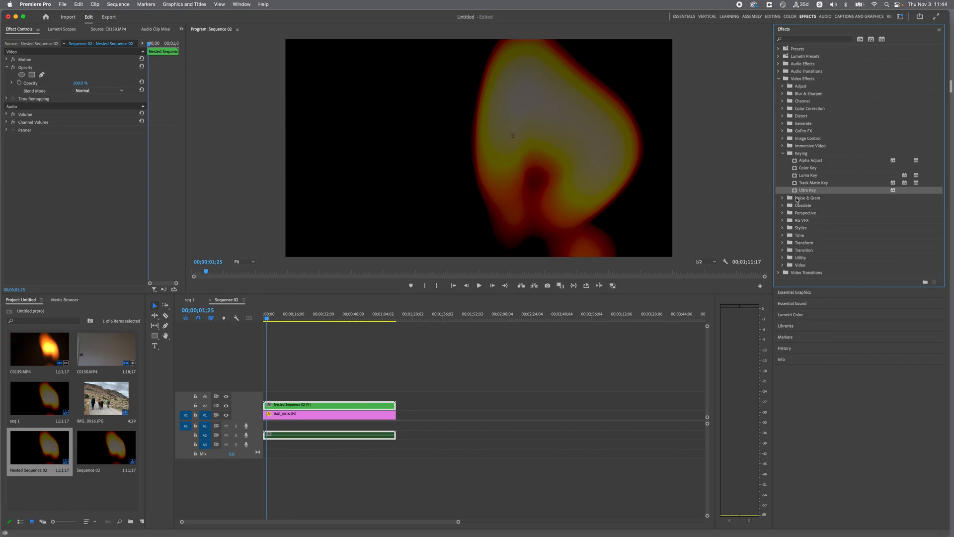
left_click_drag(795, 177, 306, 404)
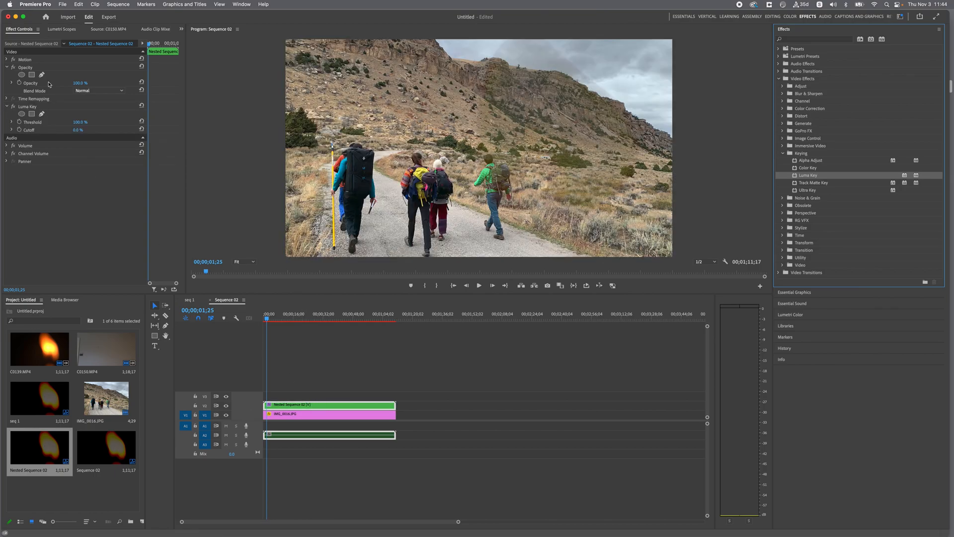
left_click(8, 107)
left_click(7, 107)
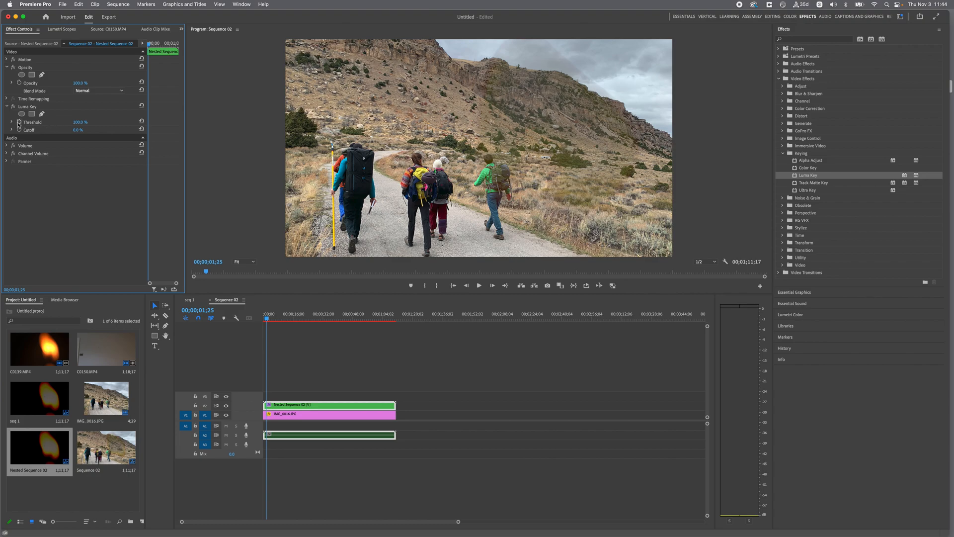
Lower the Luma Key Threshold to 10.9%, then to its minimum, playing the sequence to check the key.
left_click(11, 122)
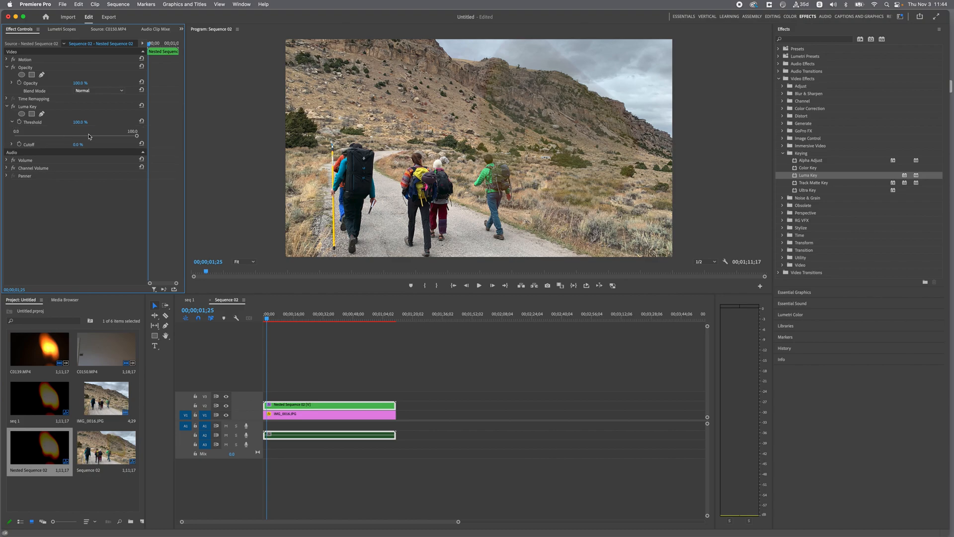
left_click_drag(137, 137, 27, 135)
key("space")
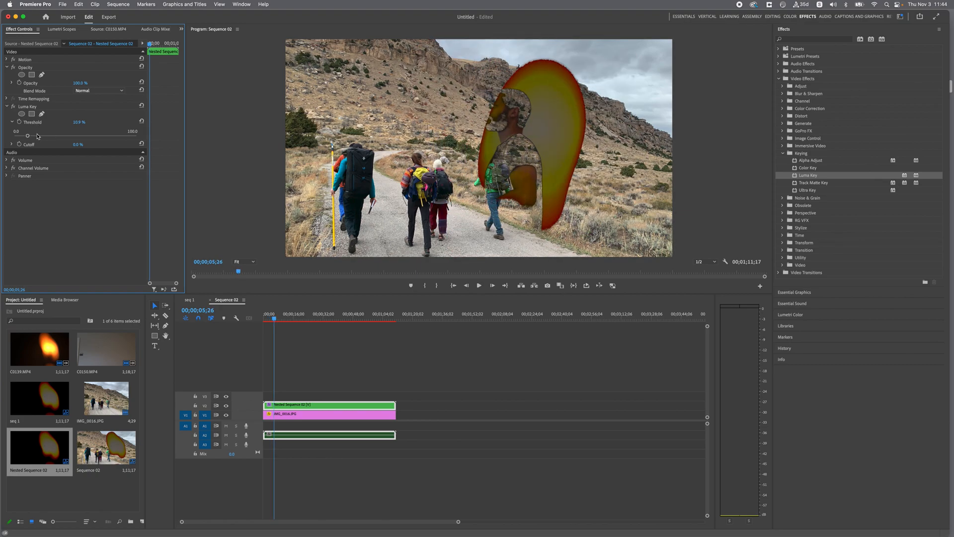
left_click_drag(29, 137, 15, 140)
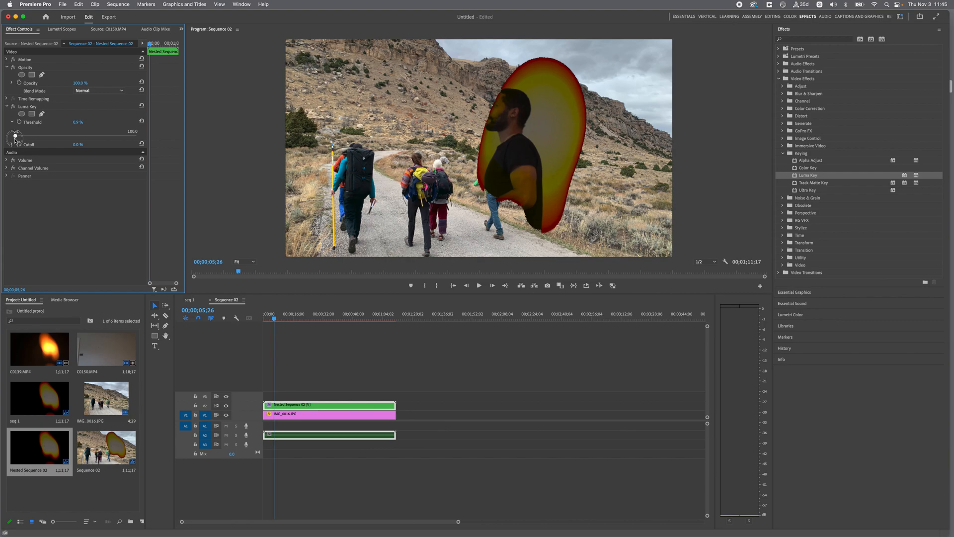
key("space")
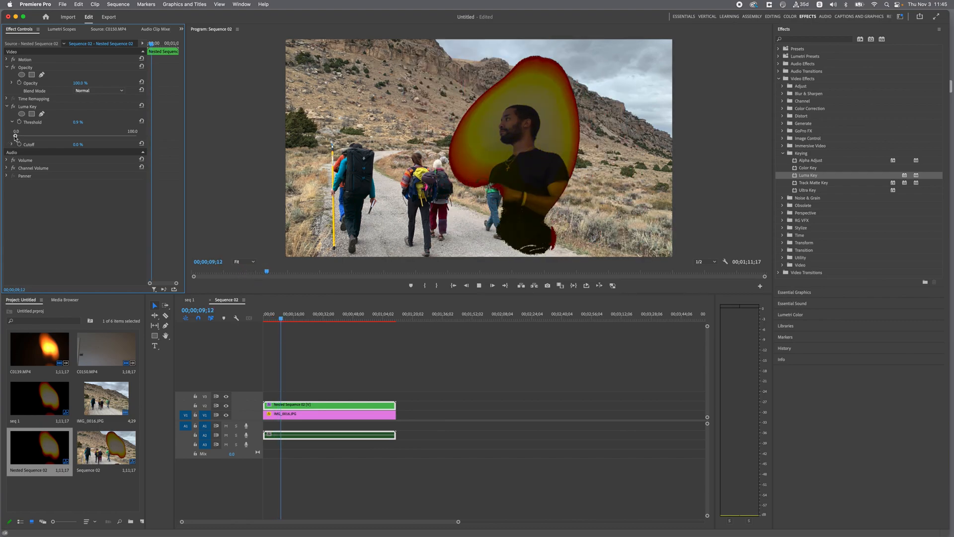
key("space")
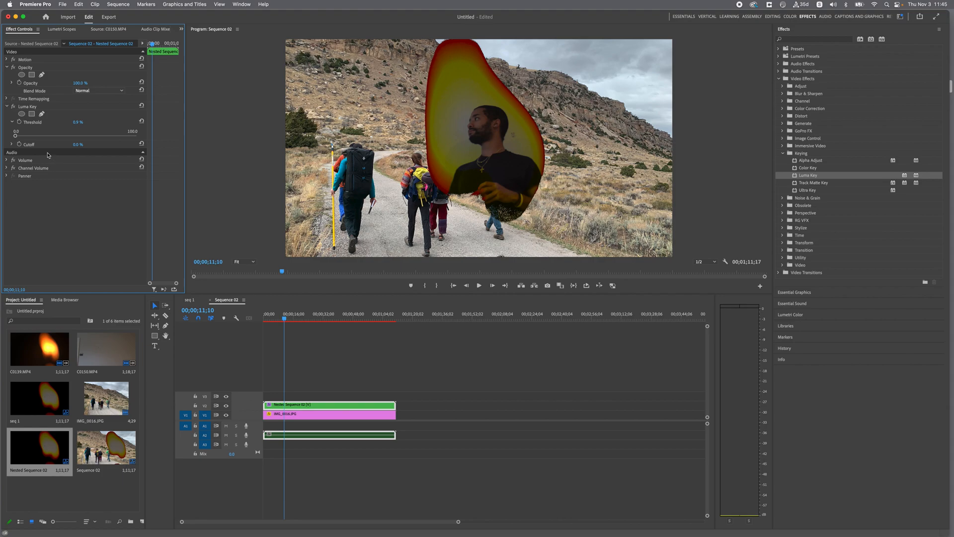
Disable Luma Key on the nested clip, apply Ultra Key with the default black key color and preview it.
left_click(6, 107)
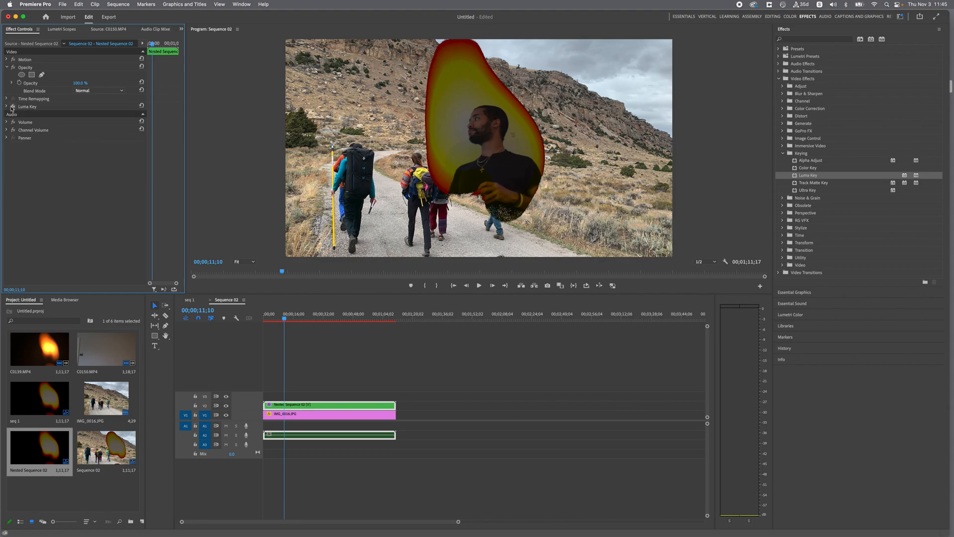
left_click(12, 108)
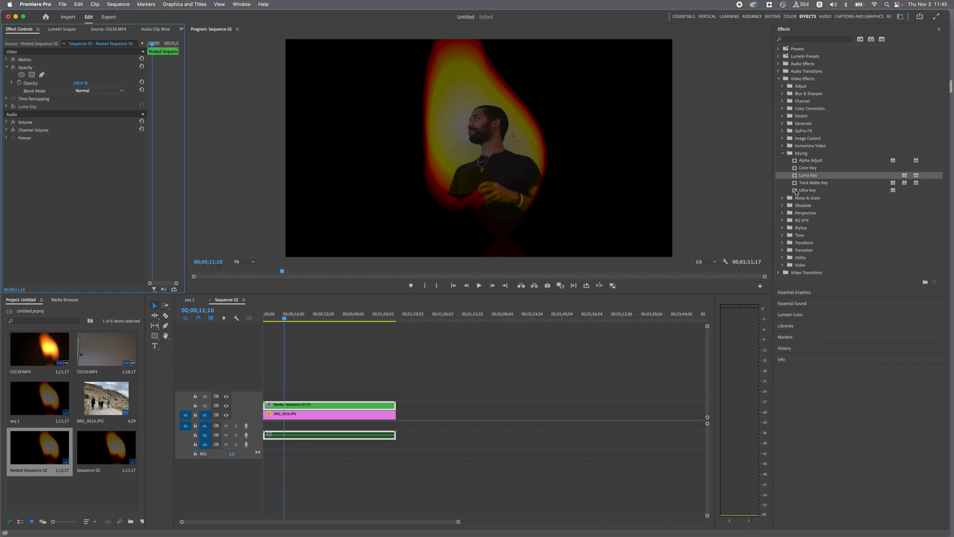
left_click_drag(796, 191, 336, 404)
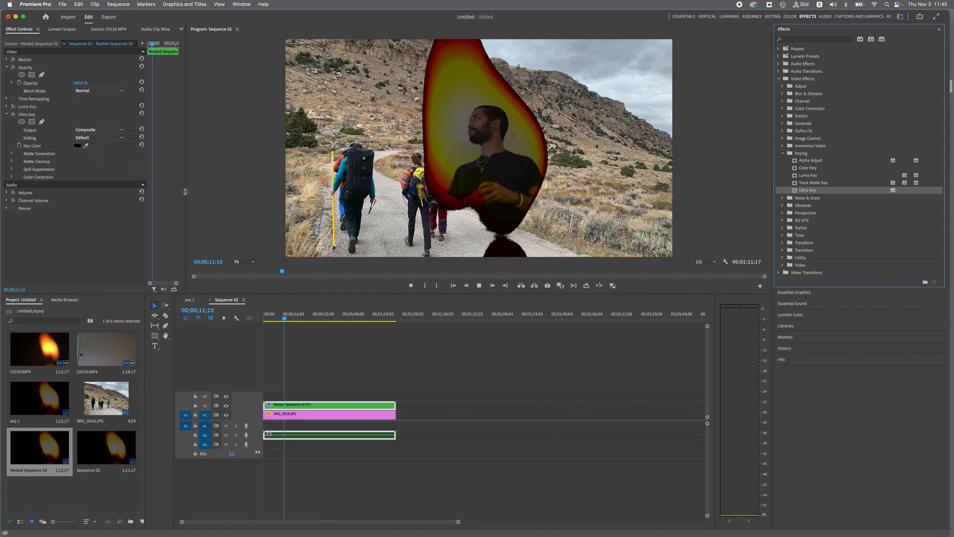
key("space")
key("space")
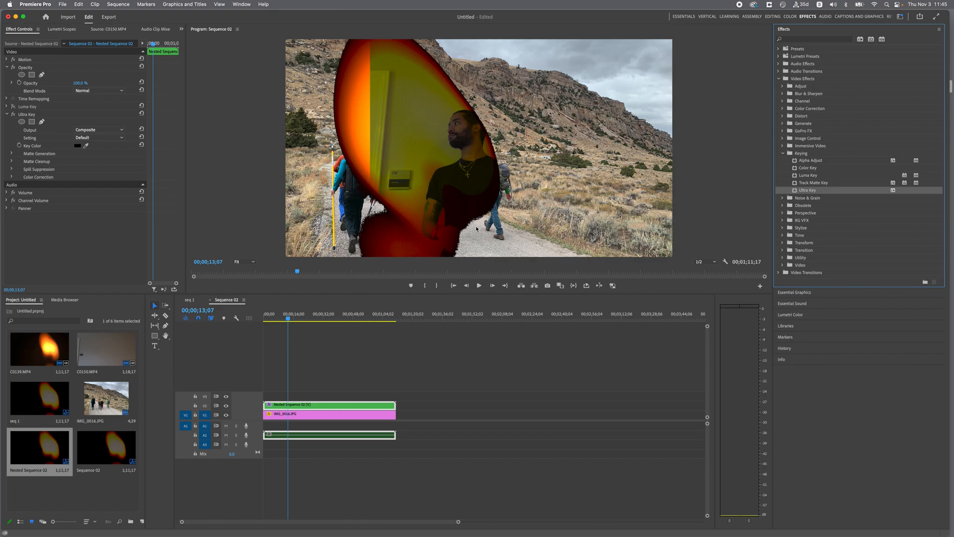
Try Ultra Key's Matte Cleanup Soften at 100 during playback, undo it and collapse the effect's settings.
left_click(12, 162)
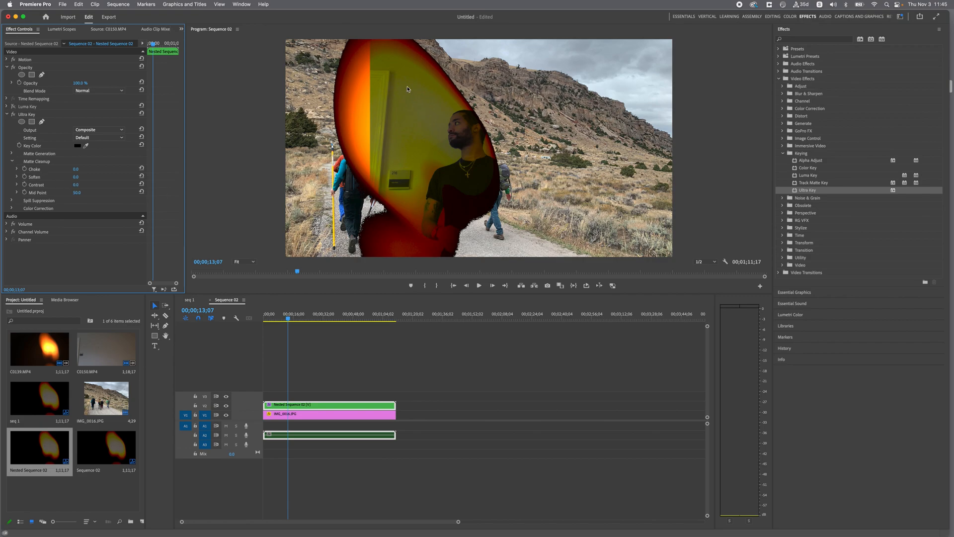
left_click_drag(76, 176, 125, 177)
key("space")
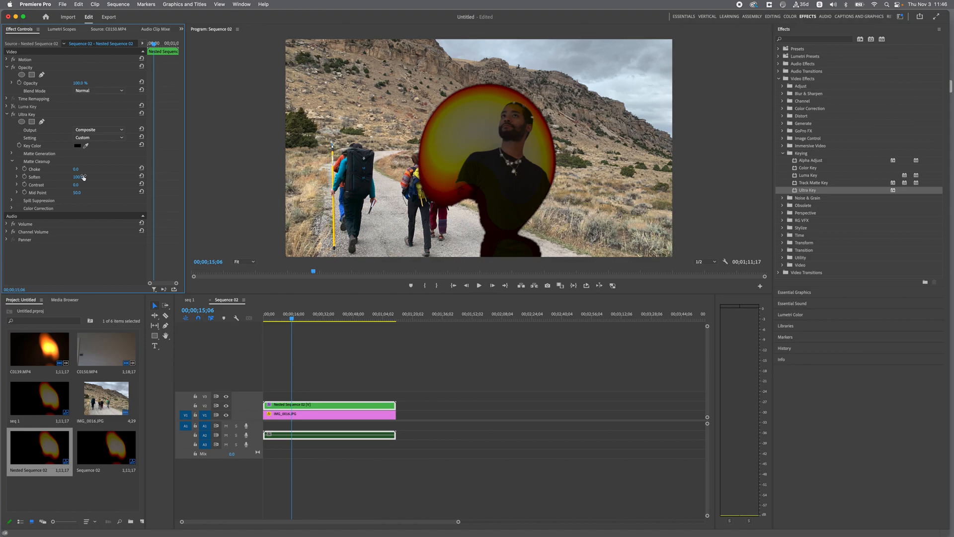
key("space")
key("super+z")
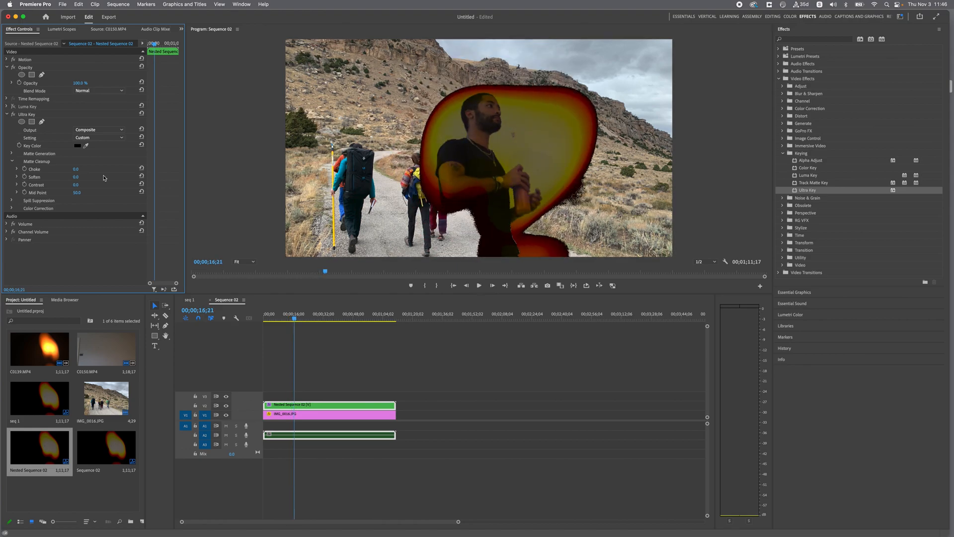
left_click(12, 162)
left_click(12, 113)
left_click(7, 114)
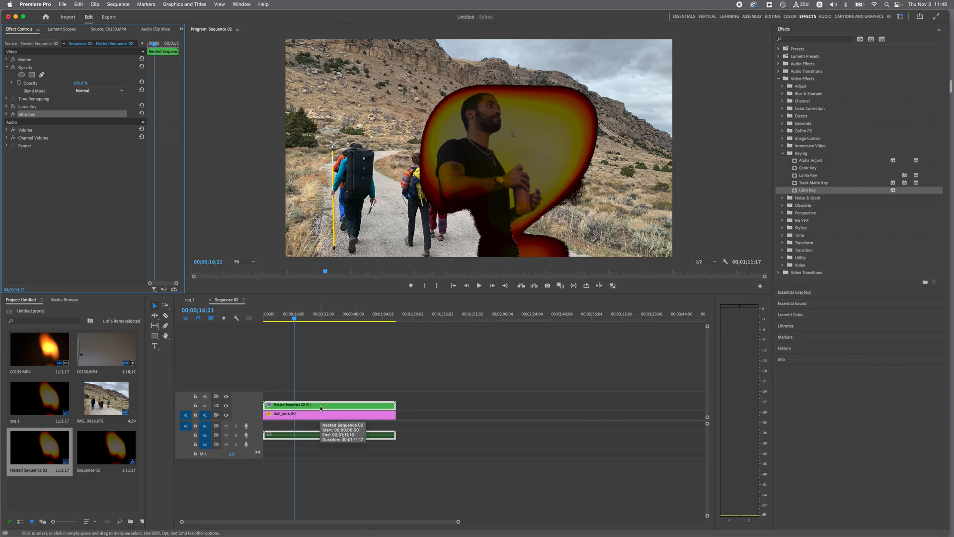
Try the Darken and Multiply blend modes on the nested clip while playing the sequence.
left_click(89, 92)
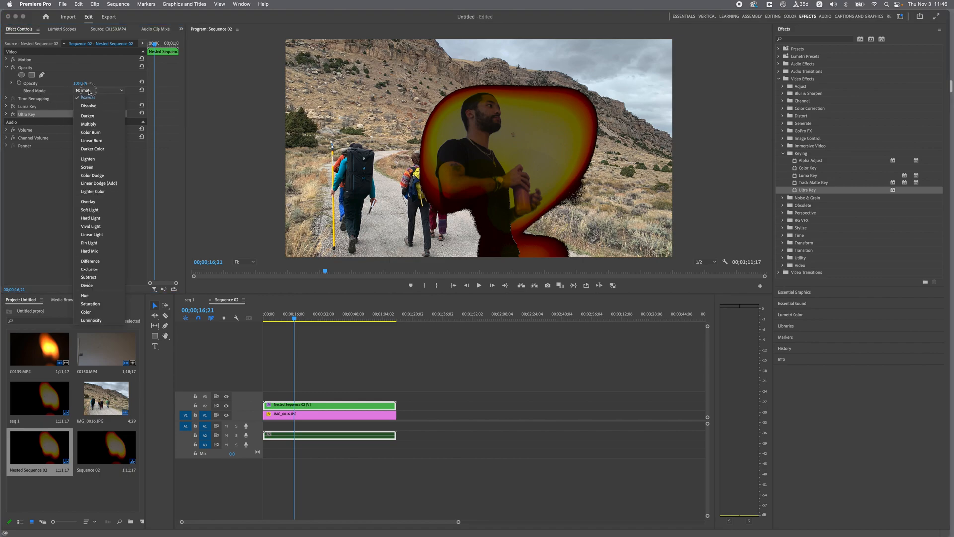
left_click(95, 120)
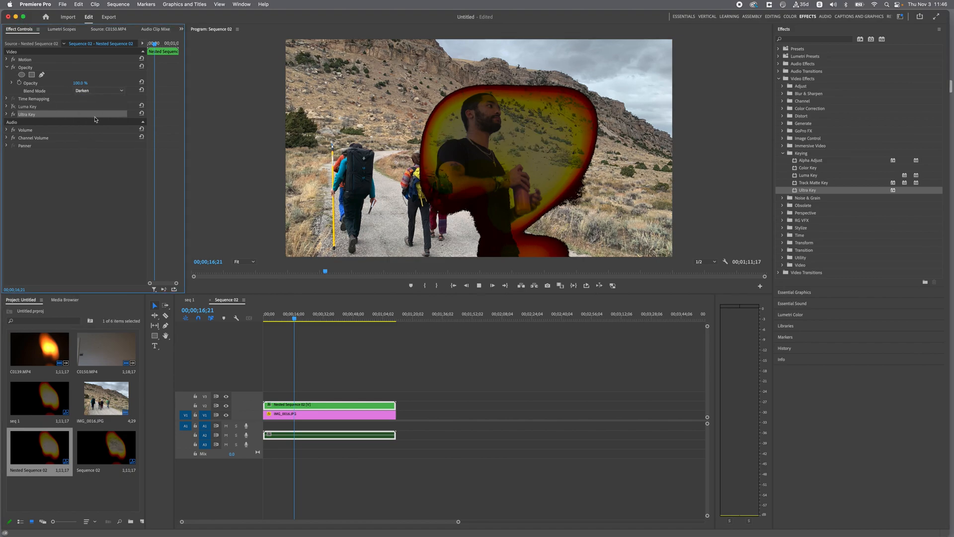
key("space")
left_click(89, 93)
left_click(91, 126)
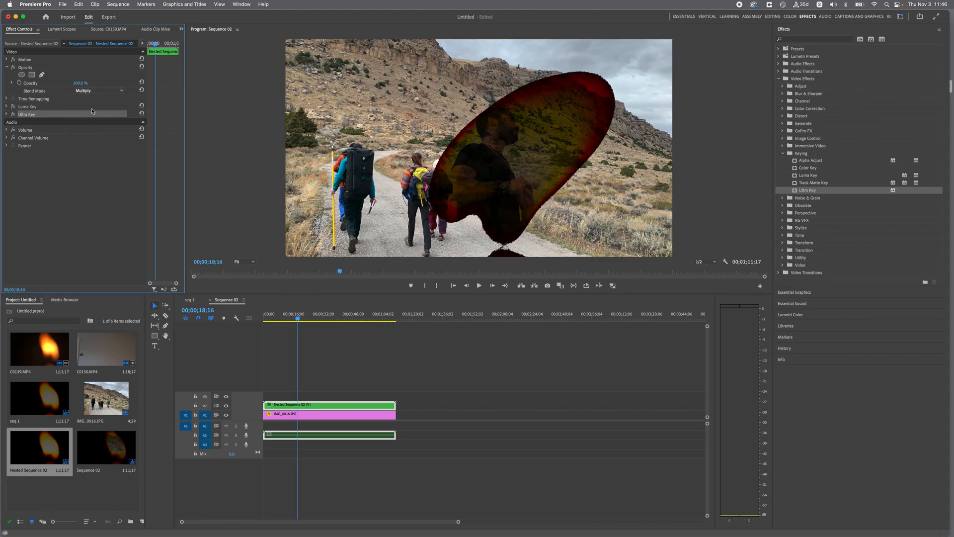
key("space")
Set the nested clip's Opacity blend mode to Darken and play the sequence to review it.
left_click(99, 90)
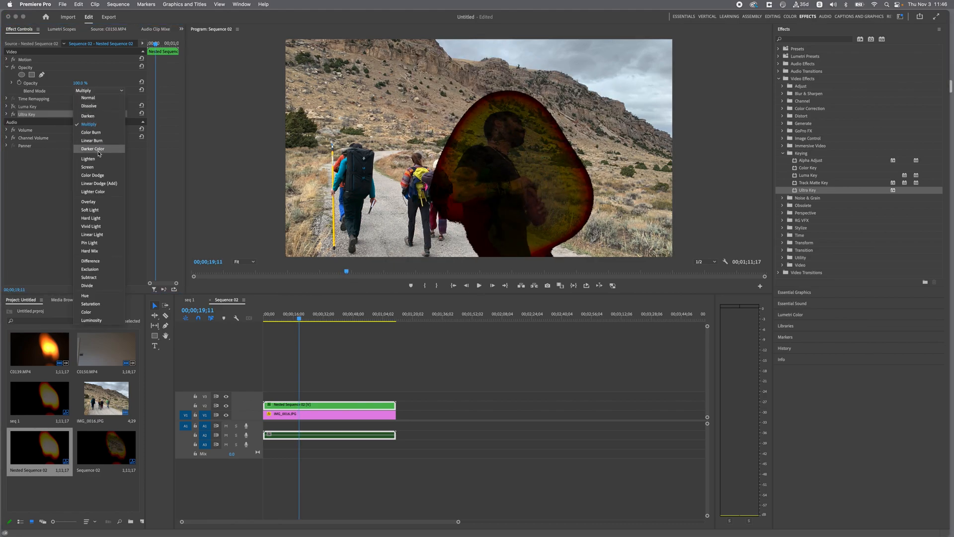
left_click(95, 117)
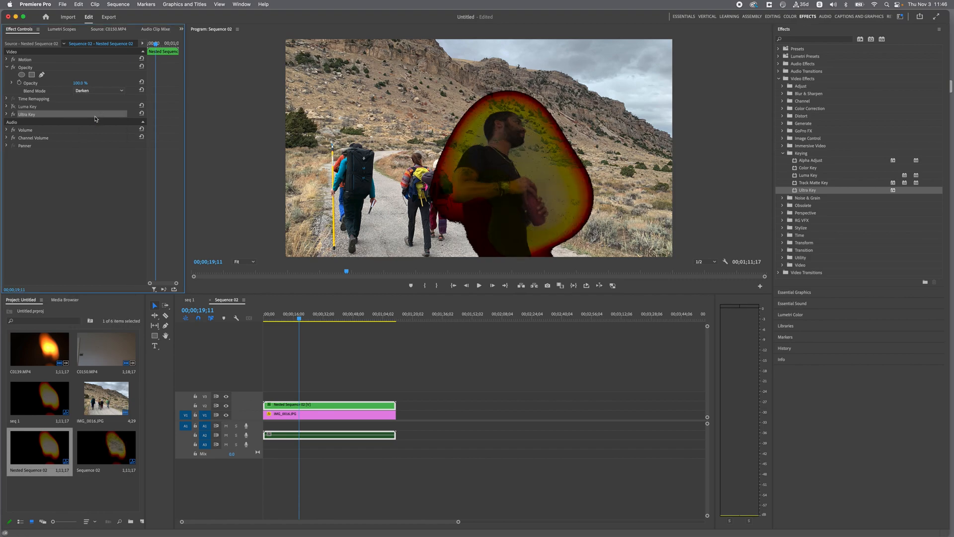
key("space")
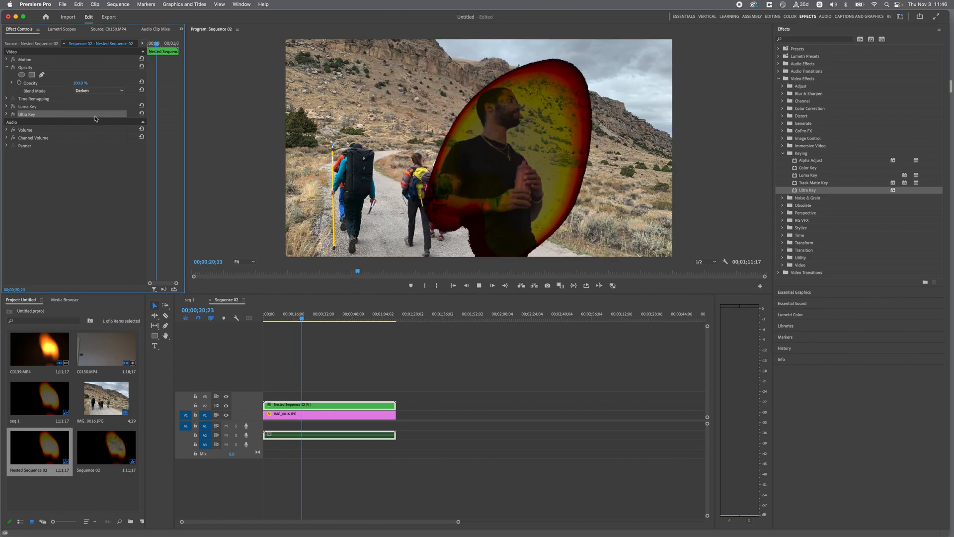